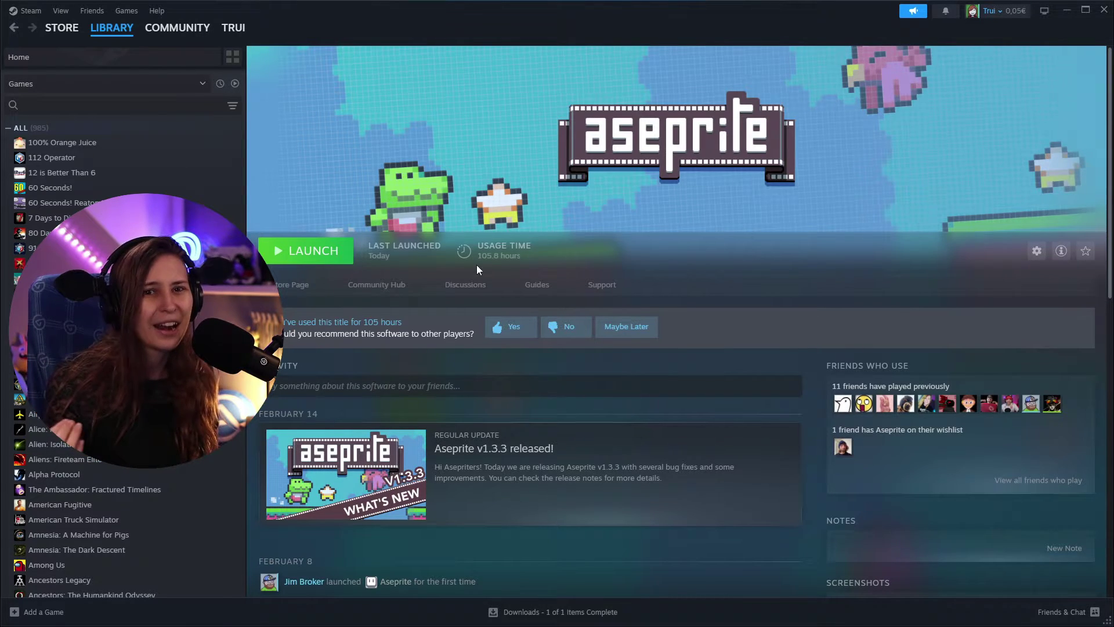
# Launch Aseprite and create a new 28×28 sprite
pyautogui.click(319, 251)
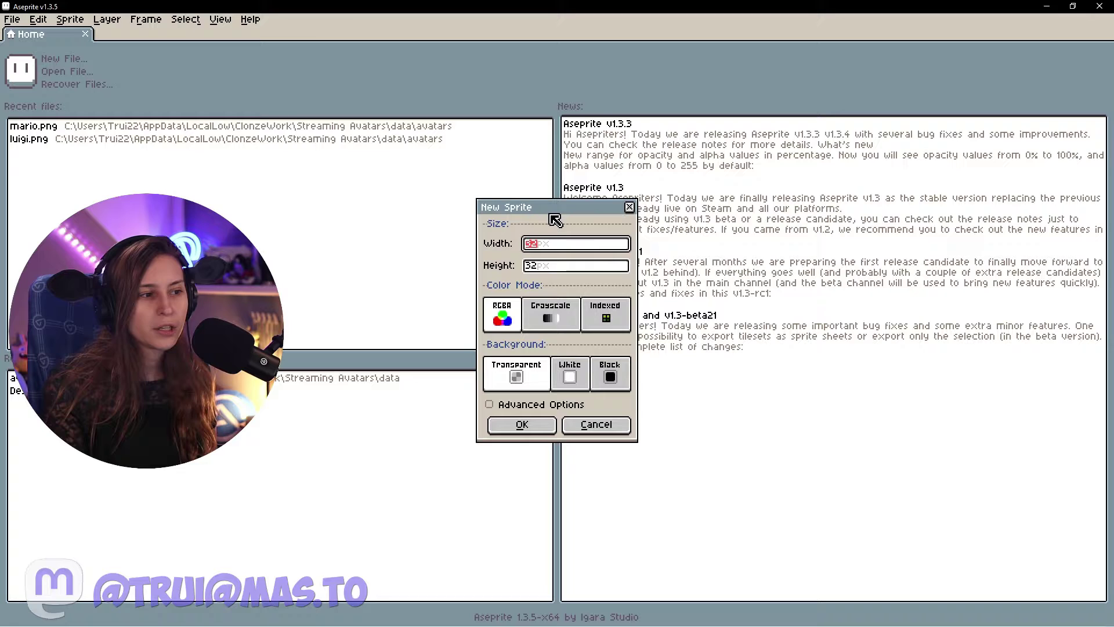
pyautogui.moveTo(554, 219); pyautogui.dragTo(582, 167)
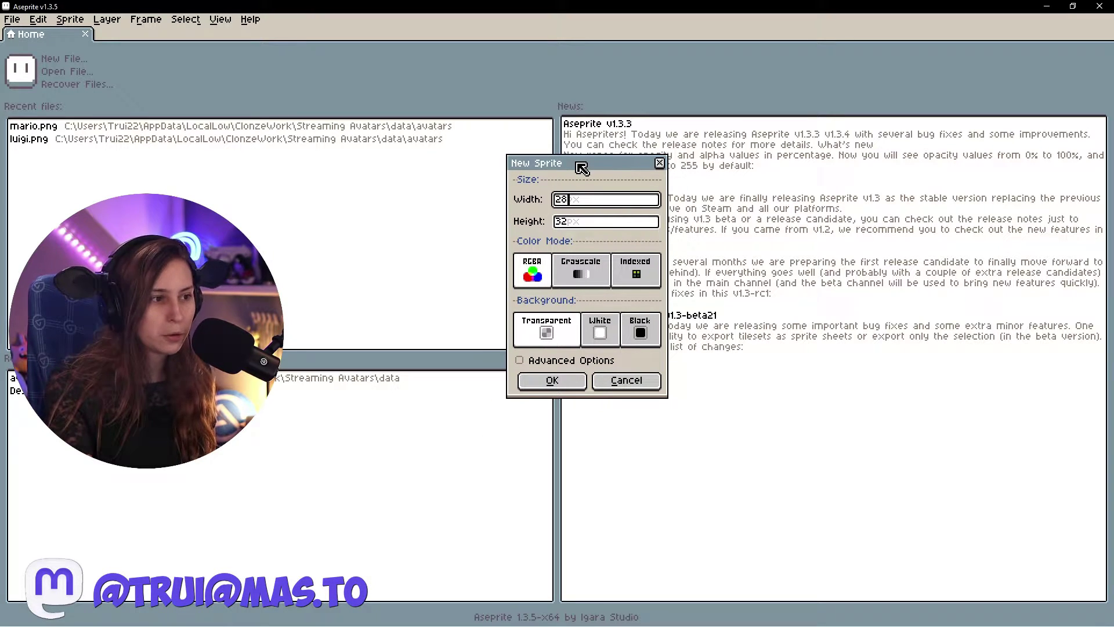
pyautogui.press('Tab')
pyautogui.write('28')
pyautogui.press('Return')
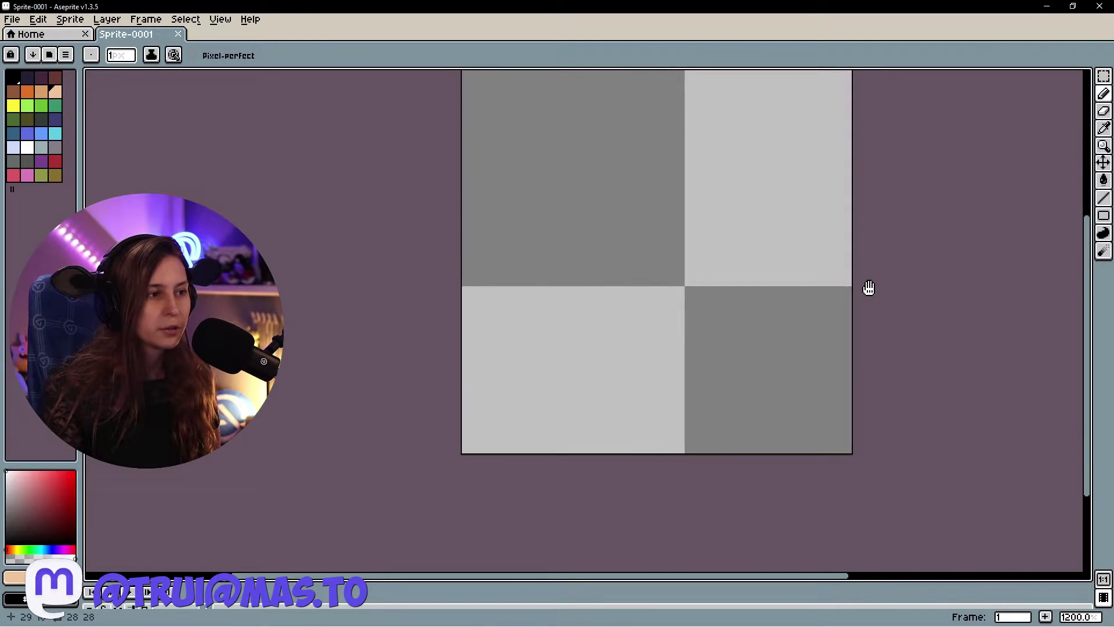
# Undo a test stroke on the canvas and widen the colour palette panel
pyautogui.moveTo(592, 283)
pyautogui.mouseDown()
pyautogui.moveTo(600, 378)
pyautogui.moveTo(570, 284)
pyautogui.moveTo(689, 190)
pyautogui.moveTo(639, 360)
pyautogui.moveTo(685, 452)
pyautogui.moveTo(614, 418)
pyautogui.mouseUp()
pyautogui.hotkey('ctrl', 'z')
pyautogui.hotkey('ctrl', 'z')
pyautogui.hotkey('ctrl', 'z')
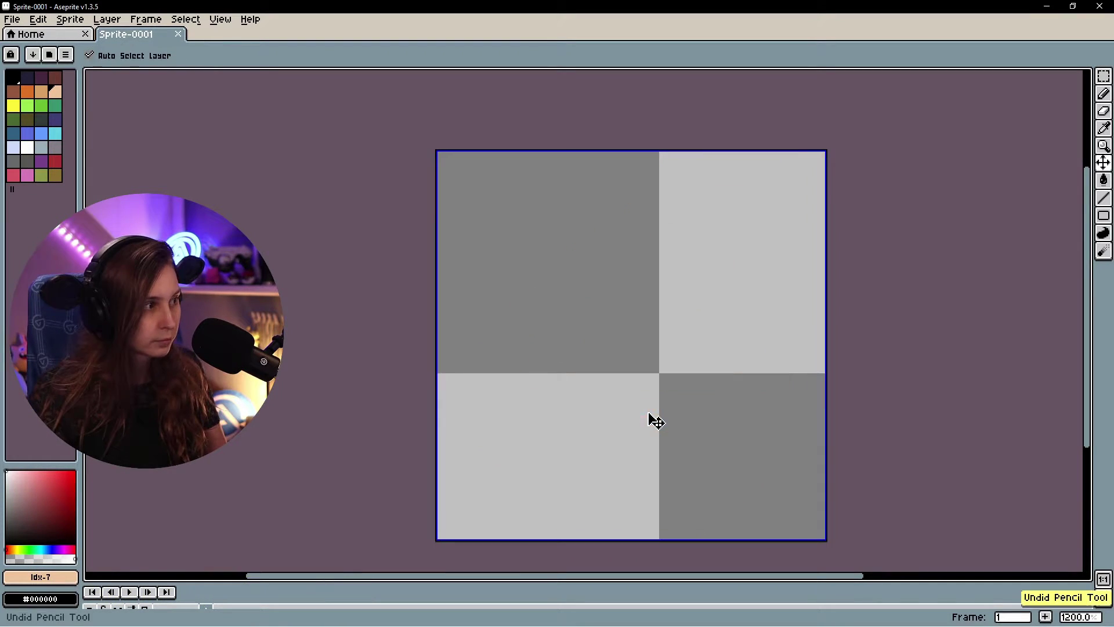
pyautogui.moveTo(75, 124); pyautogui.dragTo(165, 107)
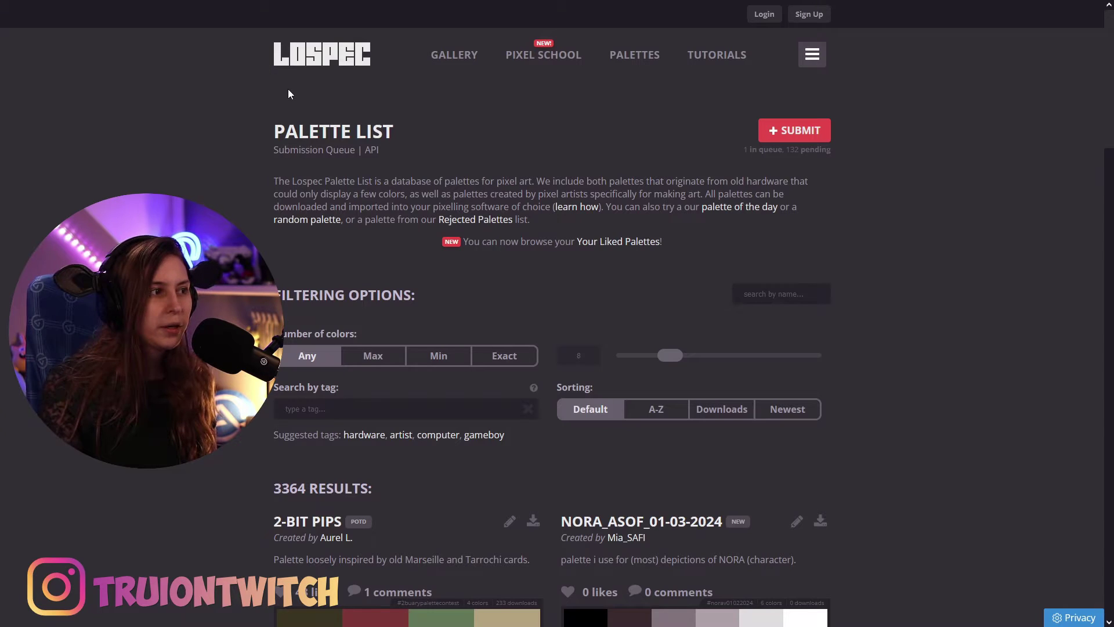
# Scroll the Lospec palette list to SAGE57 and show its download formats
pyautogui.scroll(-10, 698, 219)
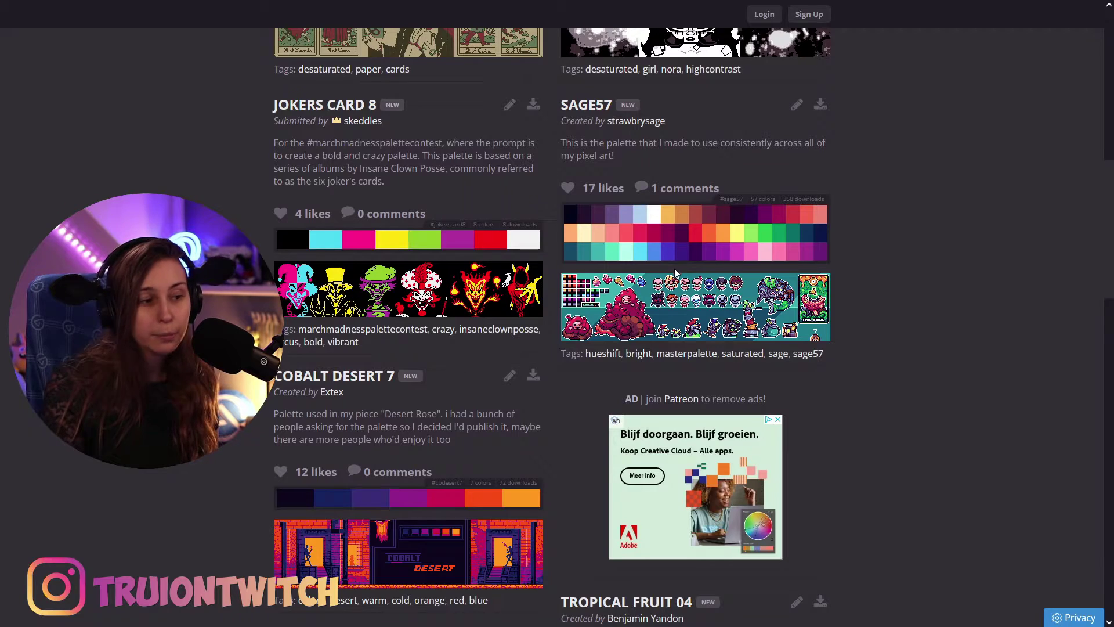
pyautogui.click(820, 104)
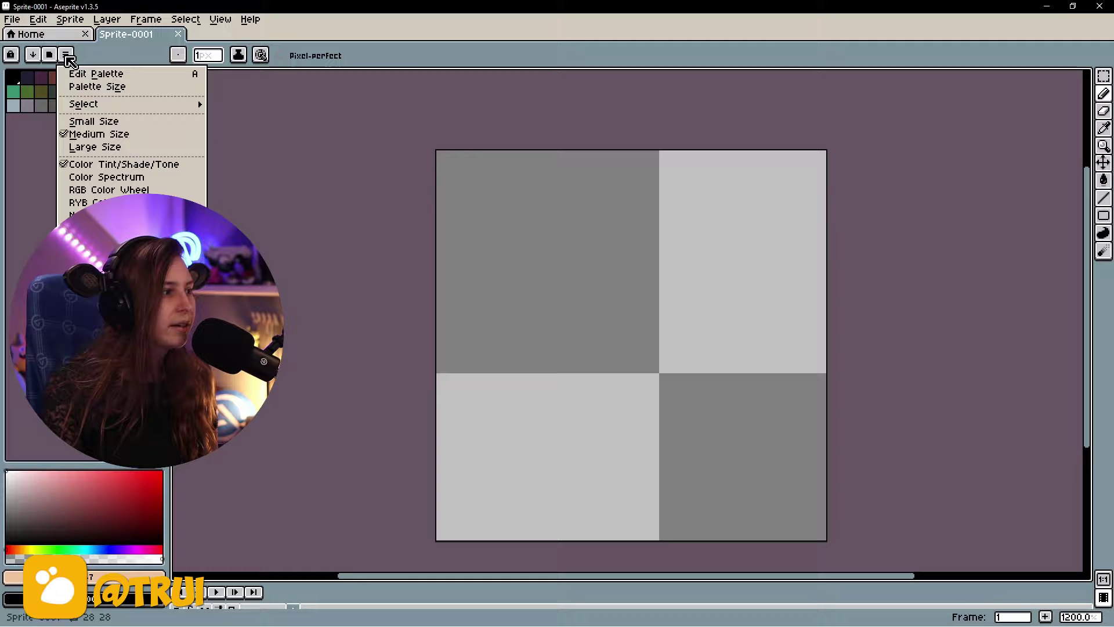
# Load sage57-1x.png from the Desktop as the sprite's palette
pyautogui.click(204, 273)
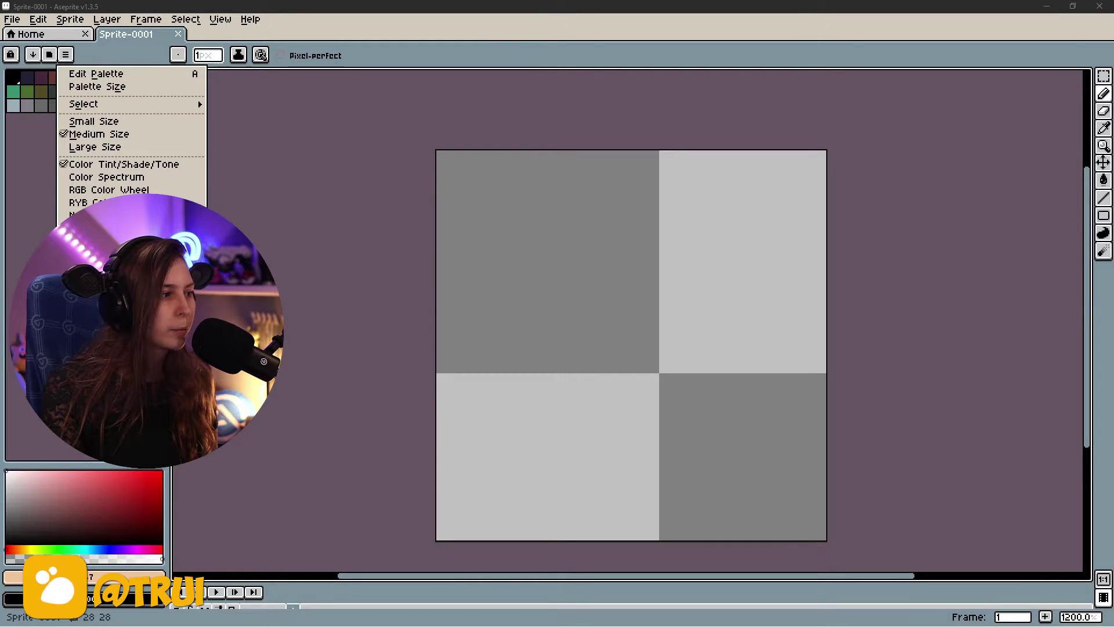
pyautogui.click(46, 216)
pyautogui.doubleClick(324, 99)
pyautogui.scroll(-2, 474, 215)
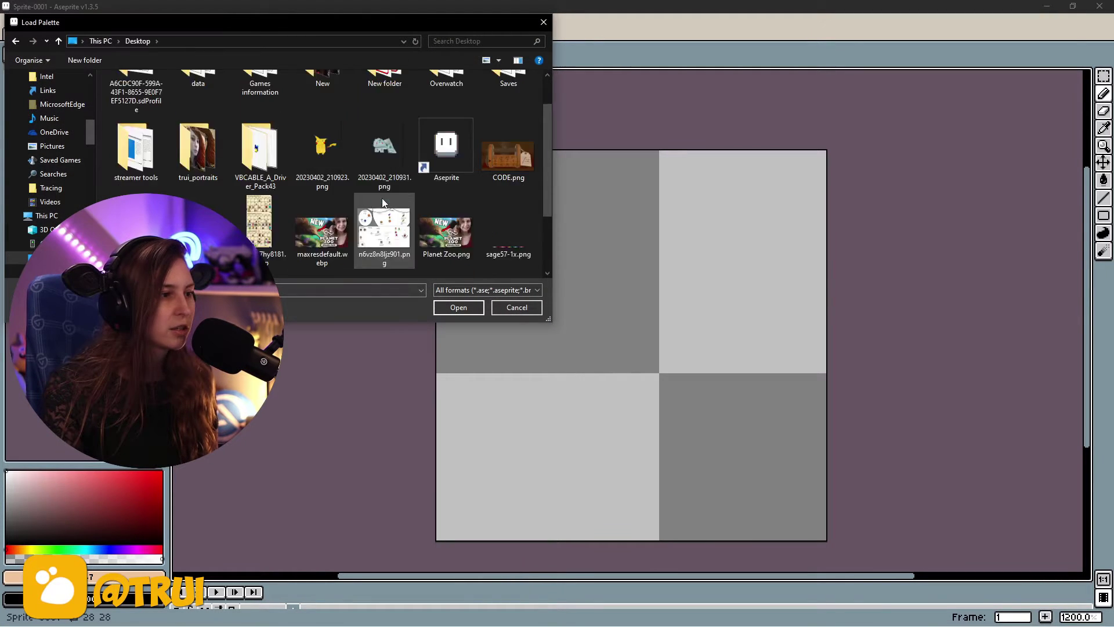
pyautogui.doubleClick(509, 168)
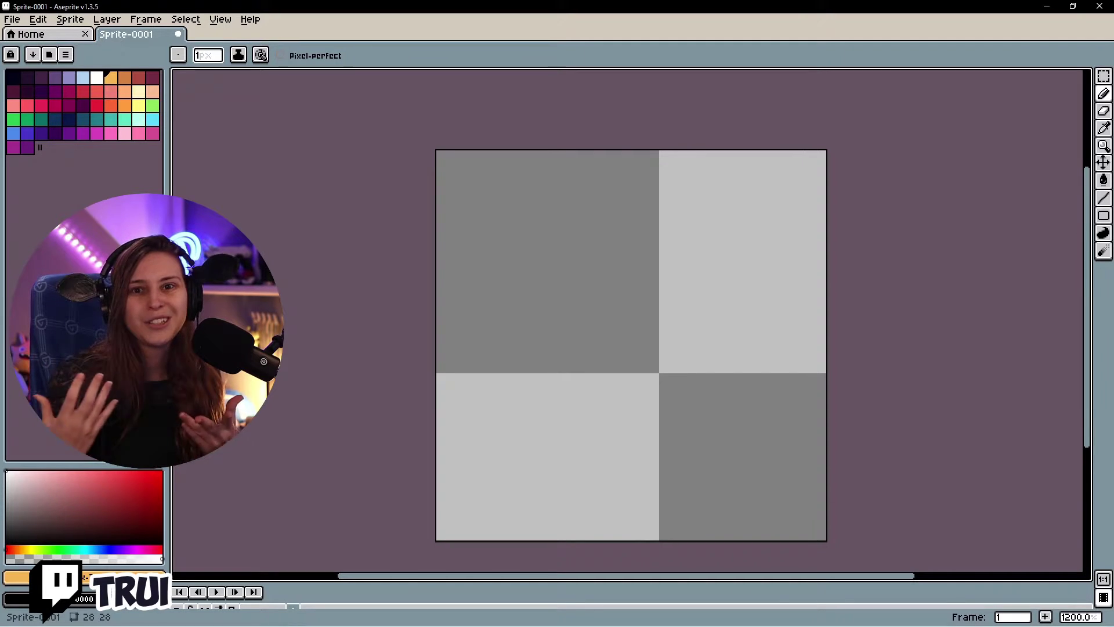
# Draw a mint hooked highlight and a teal-filled body with the Pencil
pyautogui.click(111, 119)
pyautogui.moveTo(647, 254); pyautogui.dragTo(680, 326)
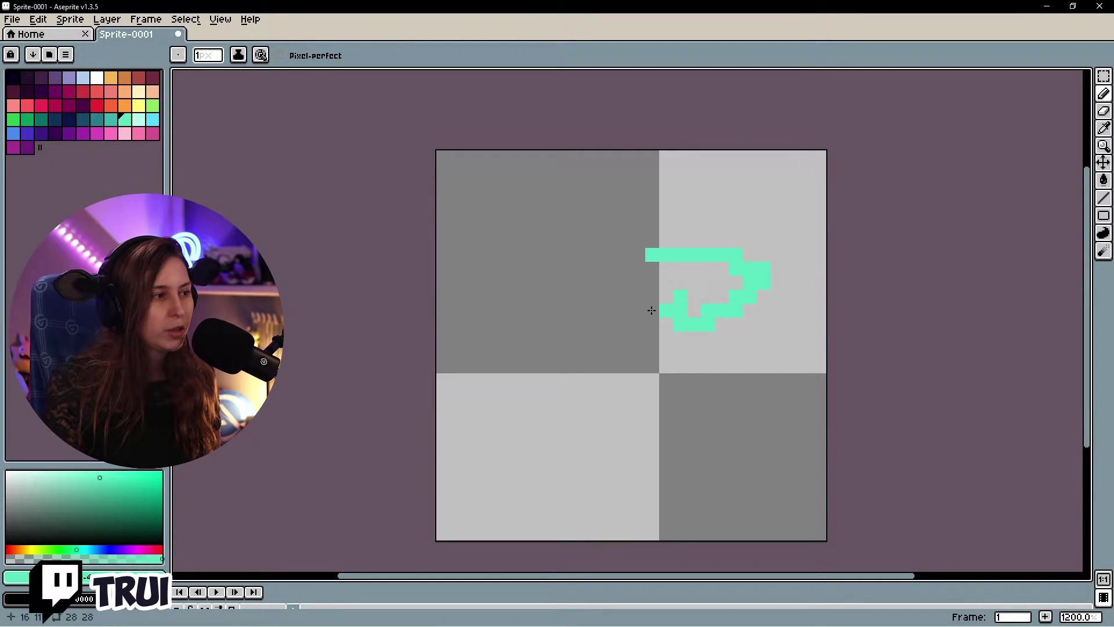
pyautogui.moveTo(652, 255)
pyautogui.mouseDown()
pyautogui.moveTo(694, 373)
pyautogui.moveTo(609, 339)
pyautogui.moveTo(647, 255)
pyautogui.moveTo(663, 313)
pyautogui.moveTo(698, 348)
pyautogui.moveTo(648, 324)
pyautogui.moveTo(617, 260)
pyautogui.moveTo(691, 322)
pyautogui.mouseUp()
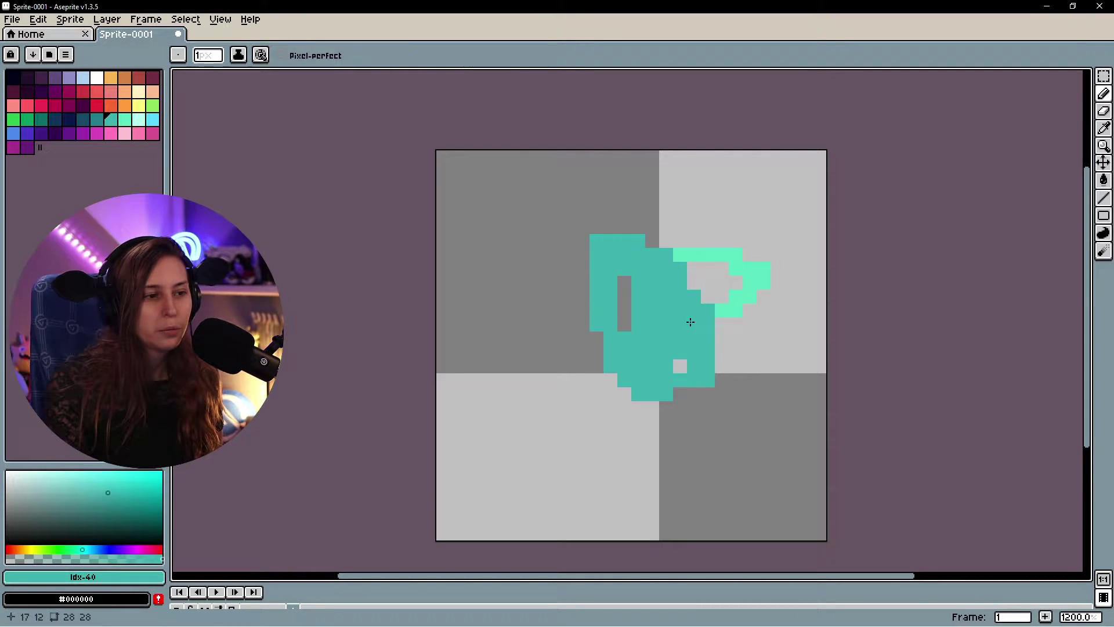
pyautogui.scroll(-8, 714, 270)
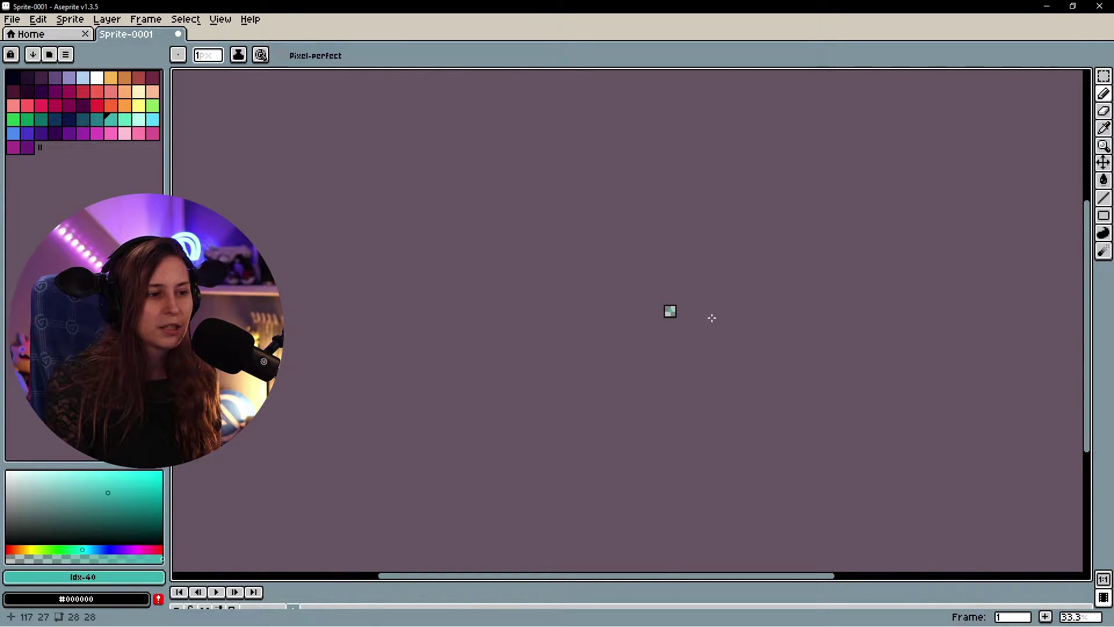
pyautogui.scroll(1, 711, 315)
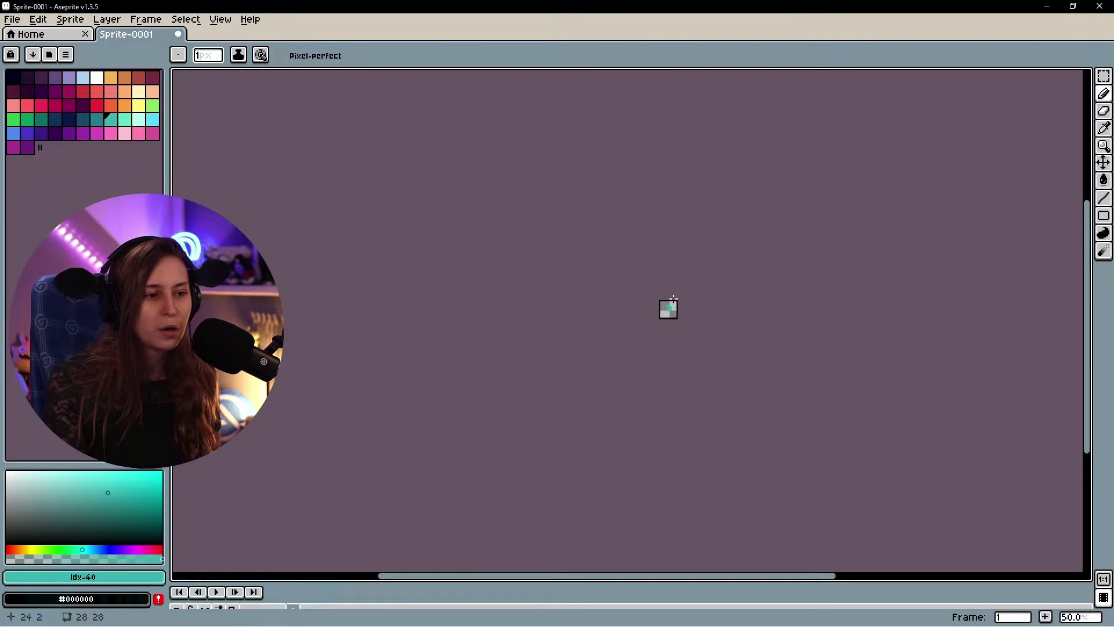
pyautogui.scroll(10, 667, 316)
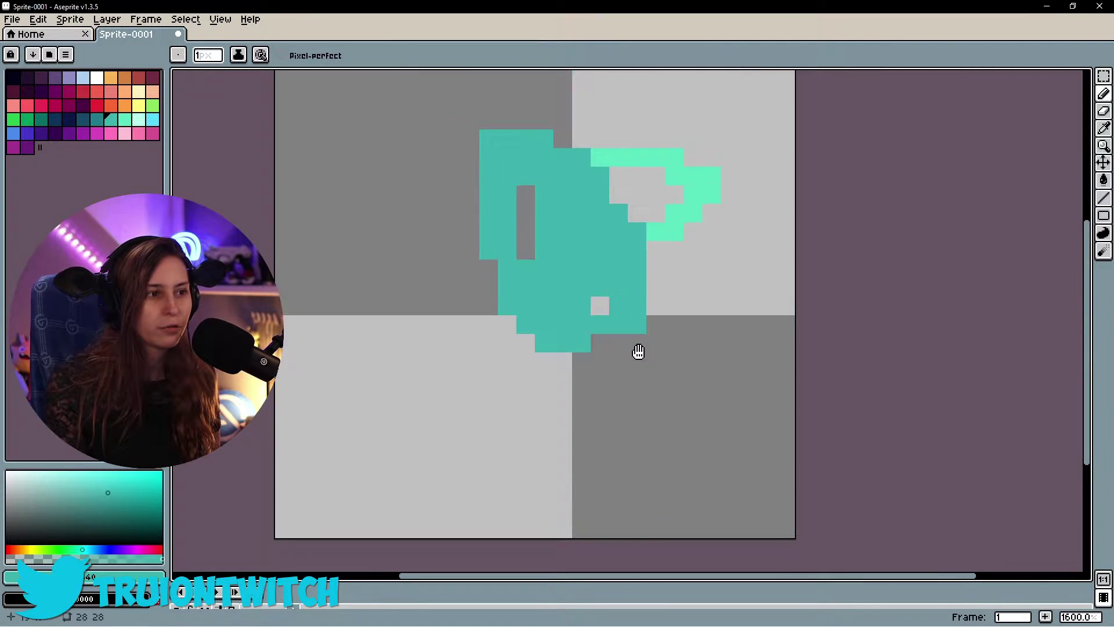
pyautogui.click(633, 203)
pyautogui.moveTo(618, 183)
pyautogui.mouseDown()
pyautogui.moveTo(639, 222)
pyautogui.moveTo(642, 141)
pyautogui.moveTo(725, 255)
pyautogui.moveTo(674, 272)
pyautogui.moveTo(739, 224)
pyautogui.mouseUp()
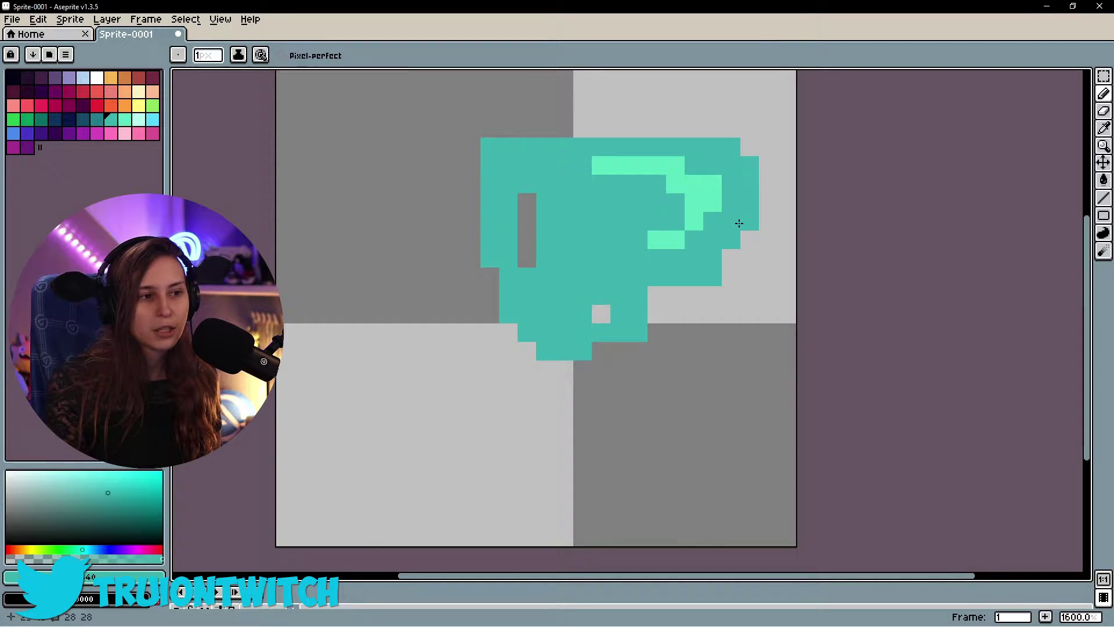
# Shade the cup's lower-left dark teal and draw a dark-teal loop beneath it
pyautogui.click(96, 119)
pyautogui.moveTo(563, 295)
pyautogui.mouseDown()
pyautogui.moveTo(581, 329)
pyautogui.moveTo(490, 183)
pyautogui.moveTo(577, 302)
pyautogui.moveTo(566, 276)
pyautogui.mouseUp()
pyautogui.click(527, 203)
pyautogui.scroll(-7, 638, 325)
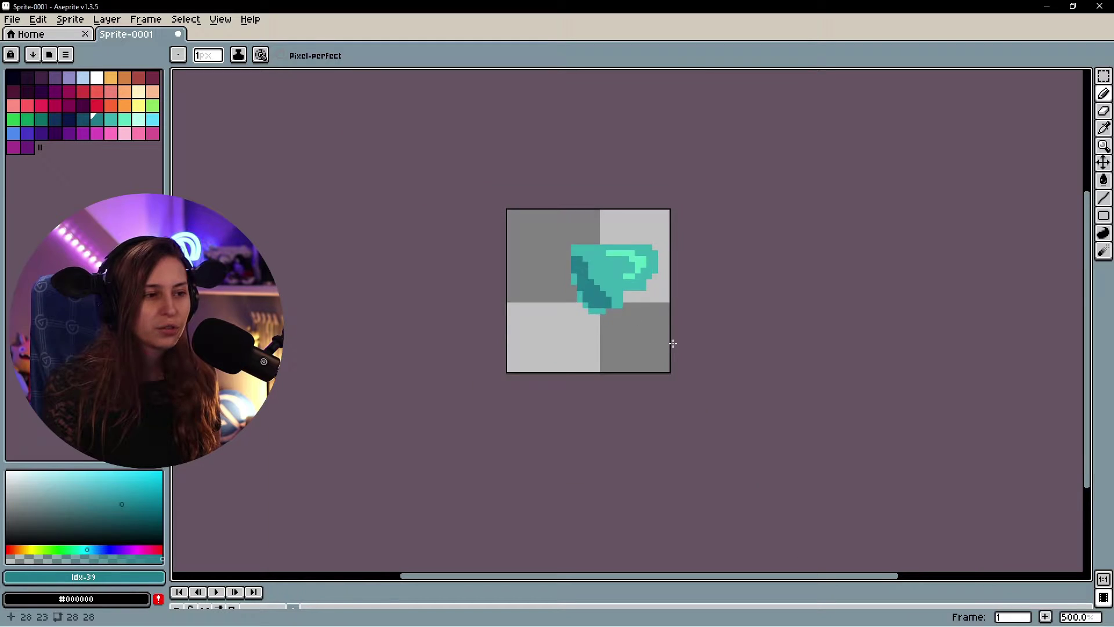
pyautogui.scroll(-2, 652, 363)
pyautogui.scroll(5, 543, 406)
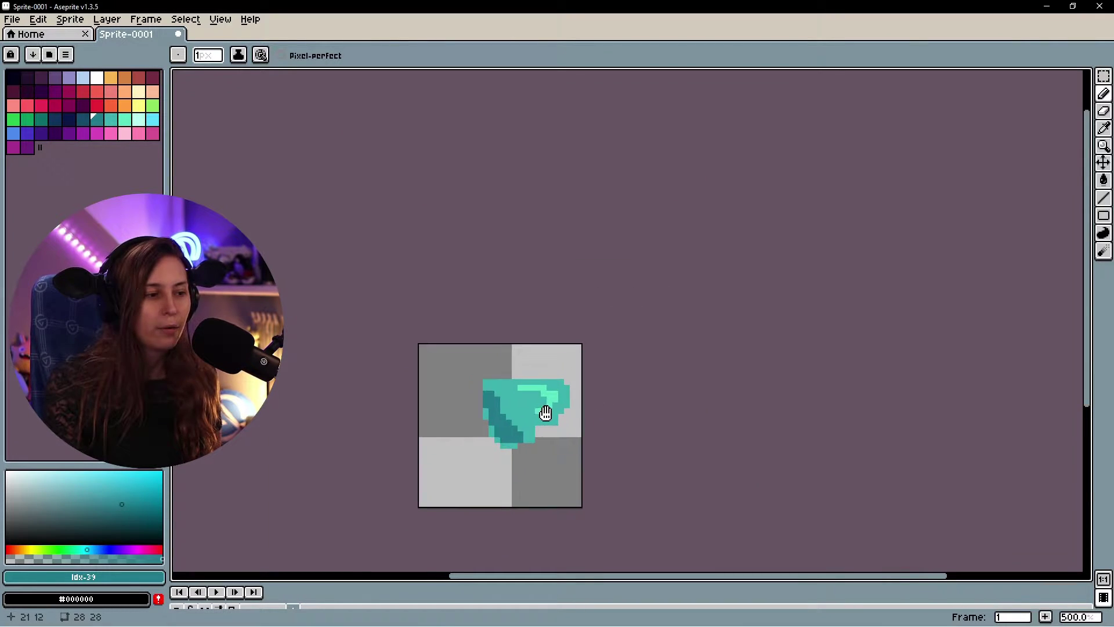
pyautogui.scroll(5, 650, 329)
pyautogui.moveTo(711, 245)
pyautogui.mouseDown()
pyautogui.moveTo(641, 313)
pyautogui.moveTo(891, 350)
pyautogui.moveTo(738, 214)
pyautogui.moveTo(737, 263)
pyautogui.moveTo(793, 272)
pyautogui.moveTo(781, 262)
pyautogui.moveTo(784, 298)
pyautogui.mouseUp()
pyautogui.scroll(-3, 809, 164)
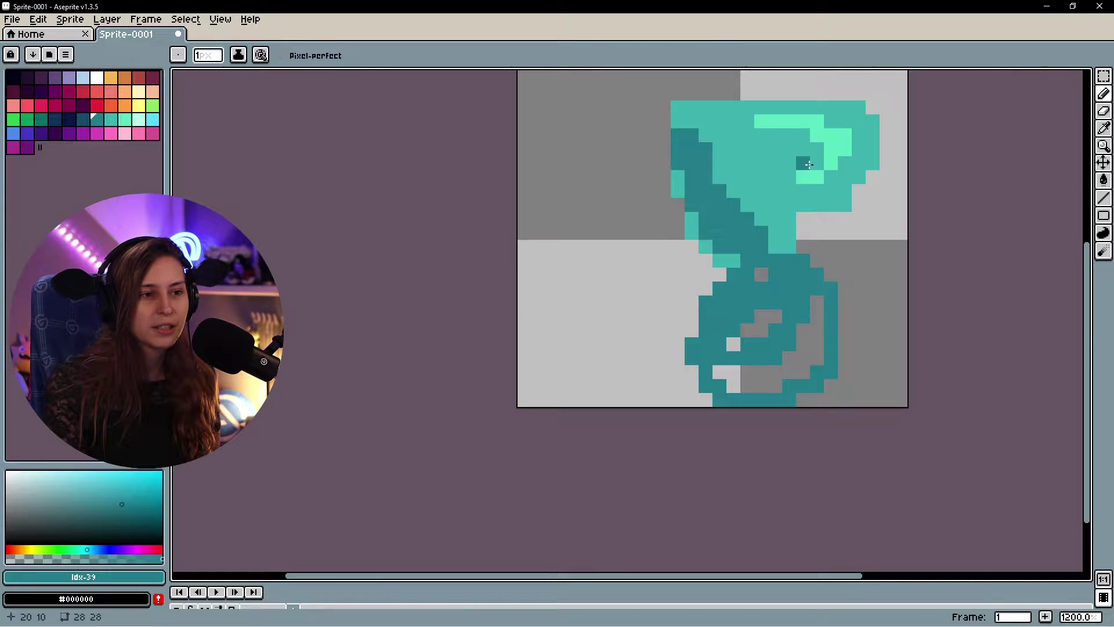
pyautogui.moveTo(900, 281); pyautogui.dragTo(794, 346)
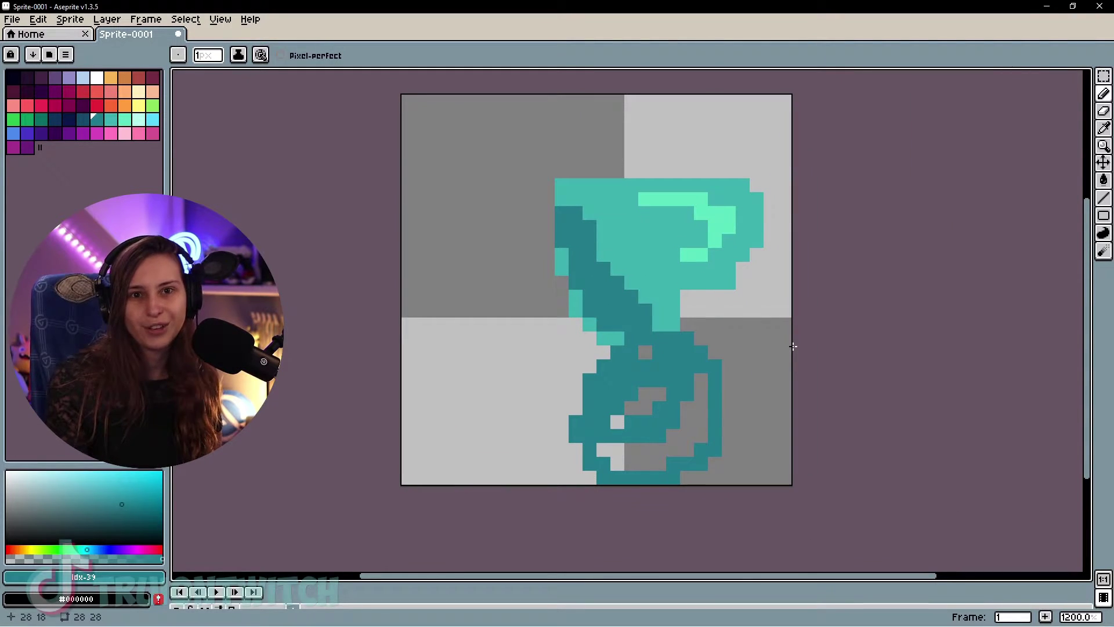
pyautogui.scroll(-1, 793, 346)
# Outline the head in pink, pick teal #3db2ad from the drawing, and zoom out
pyautogui.moveTo(1106, 96)
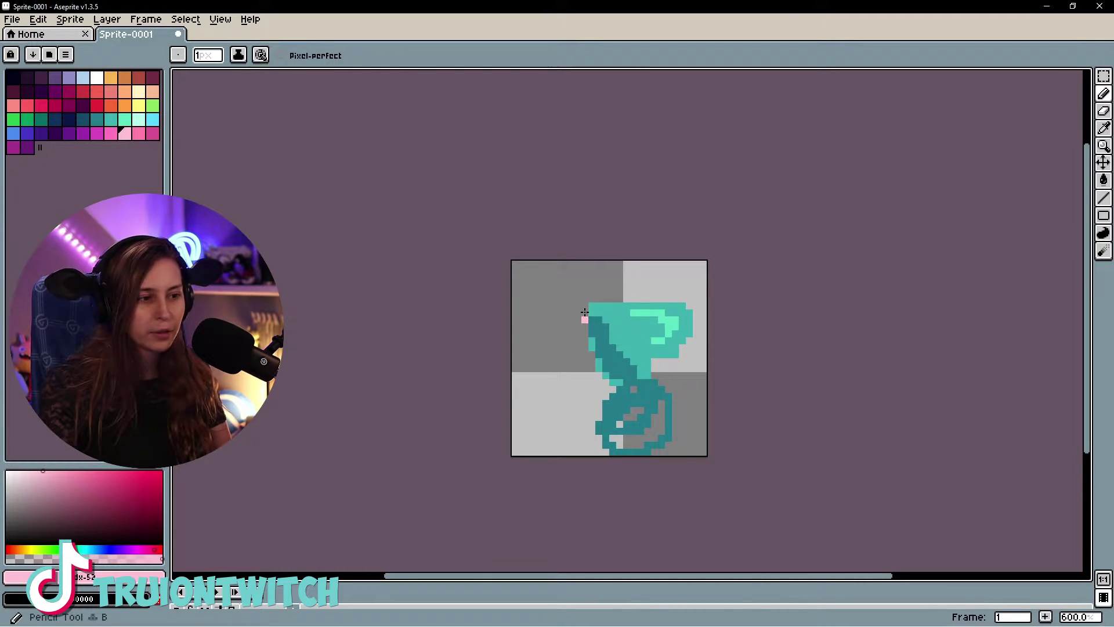
pyautogui.moveTo(638, 305)
pyautogui.mouseDown()
pyautogui.moveTo(653, 354)
pyautogui.moveTo(627, 348)
pyautogui.moveTo(647, 319)
pyautogui.moveTo(661, 330)
pyautogui.mouseUp()
pyautogui.click(1105, 110)
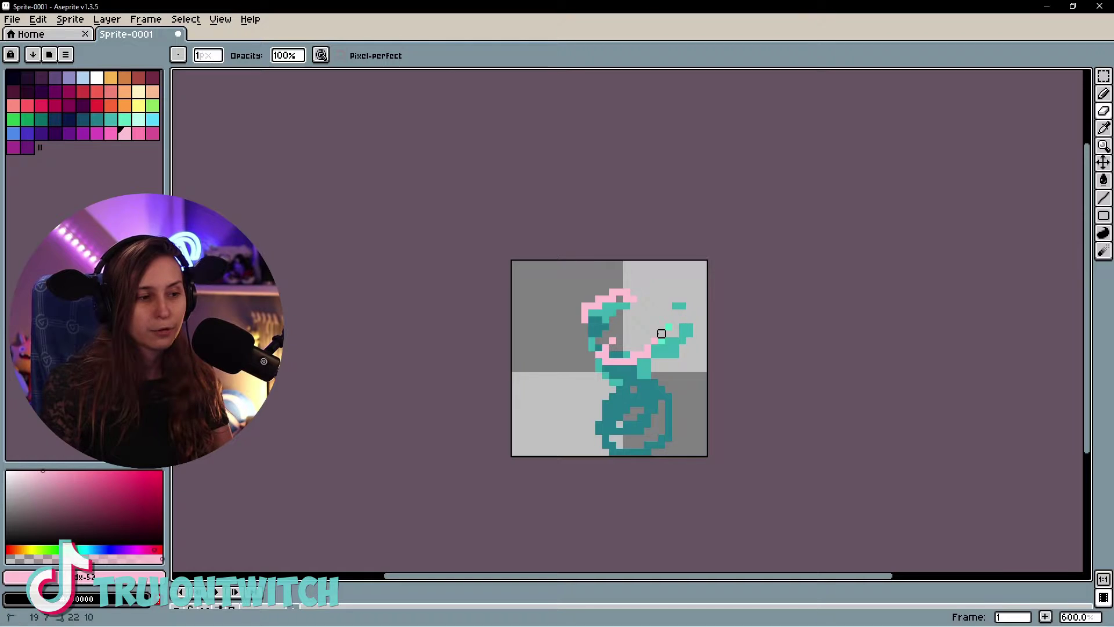
pyautogui.click(1106, 130)
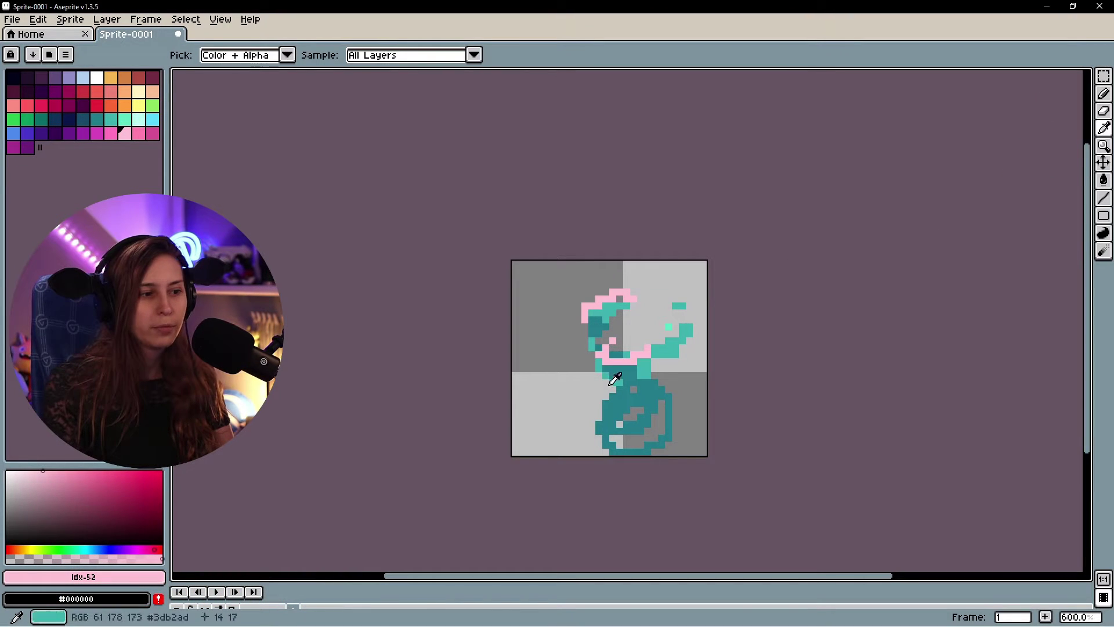
pyautogui.click(615, 306)
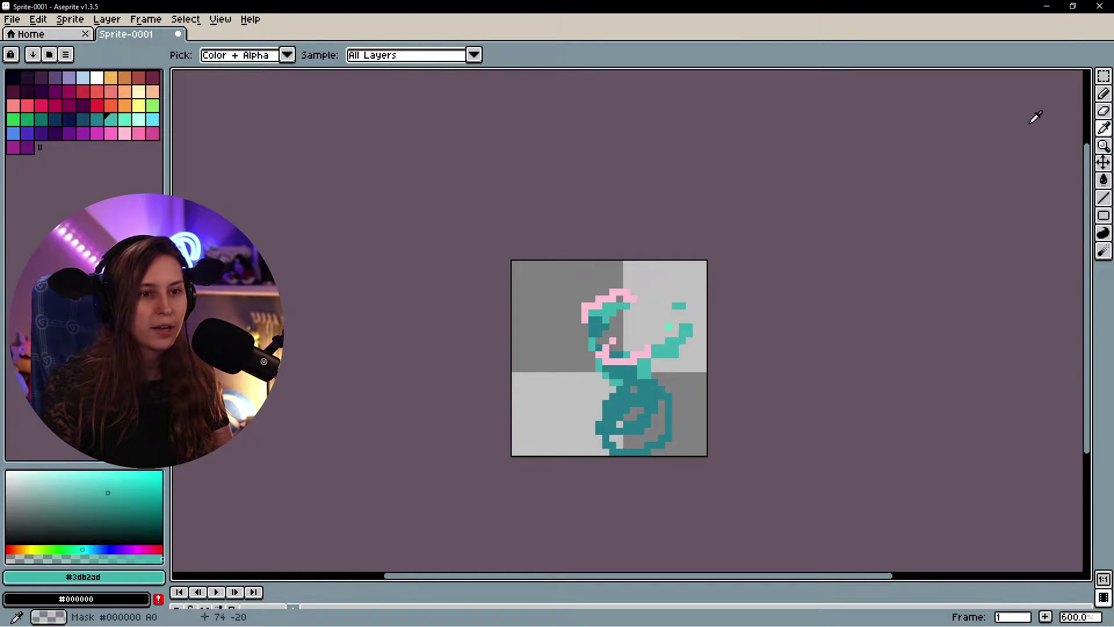
pyautogui.click(1106, 150)
pyautogui.rightClick(685, 374)
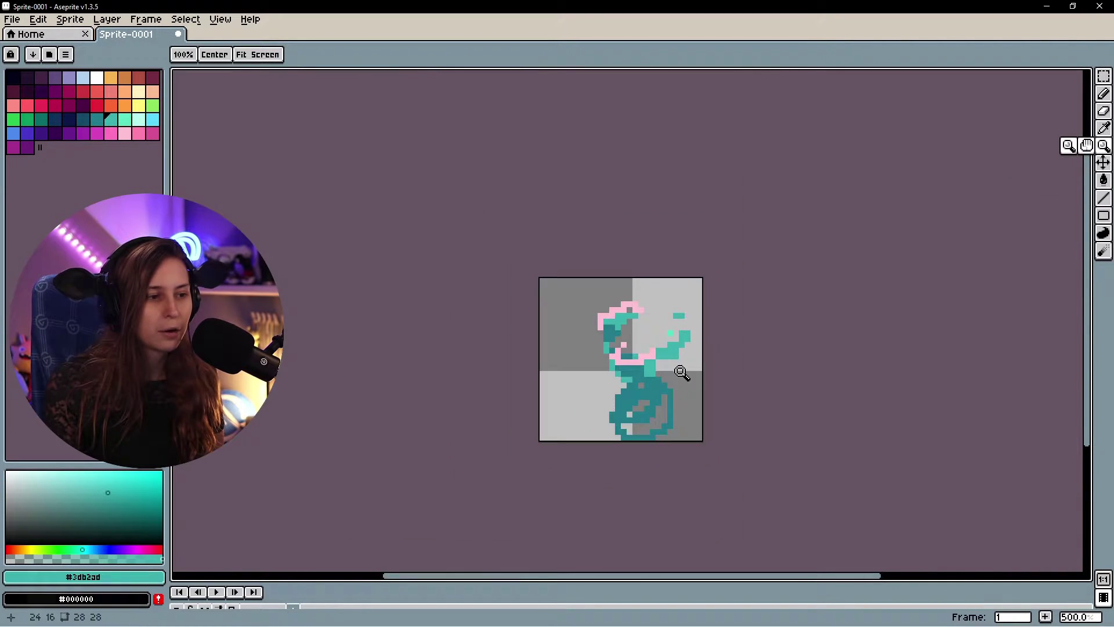
# Shift the whole drawing up and left on the canvas
pyautogui.click(1104, 96)
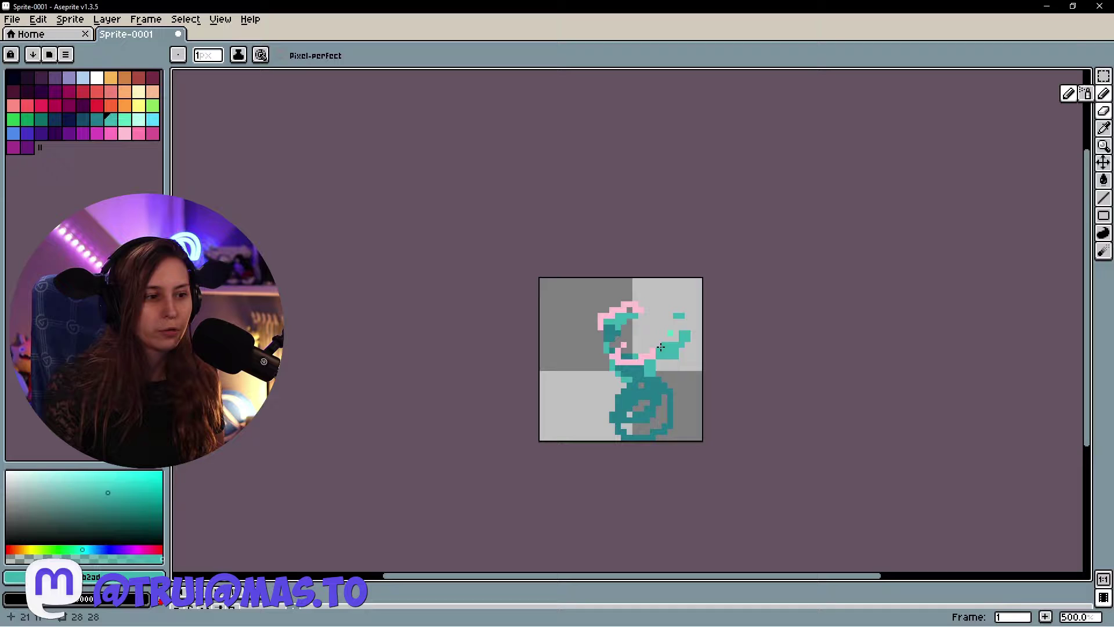
pyautogui.scroll(7, 661, 347)
pyautogui.scroll(-6, 656, 348)
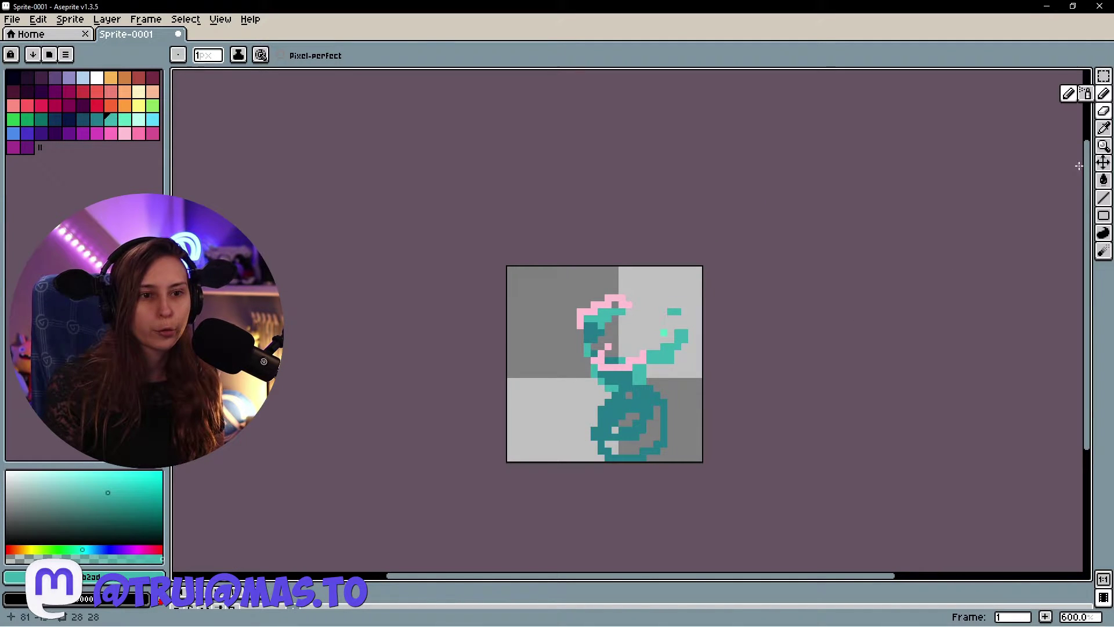
pyautogui.click(1105, 168)
pyautogui.moveTo(632, 430)
pyautogui.mouseDown()
pyautogui.moveTo(592, 316)
pyautogui.moveTo(482, 246)
pyautogui.moveTo(494, 272)
pyautogui.moveTo(509, 266)
pyautogui.mouseUp()
pyautogui.click(1104, 76)
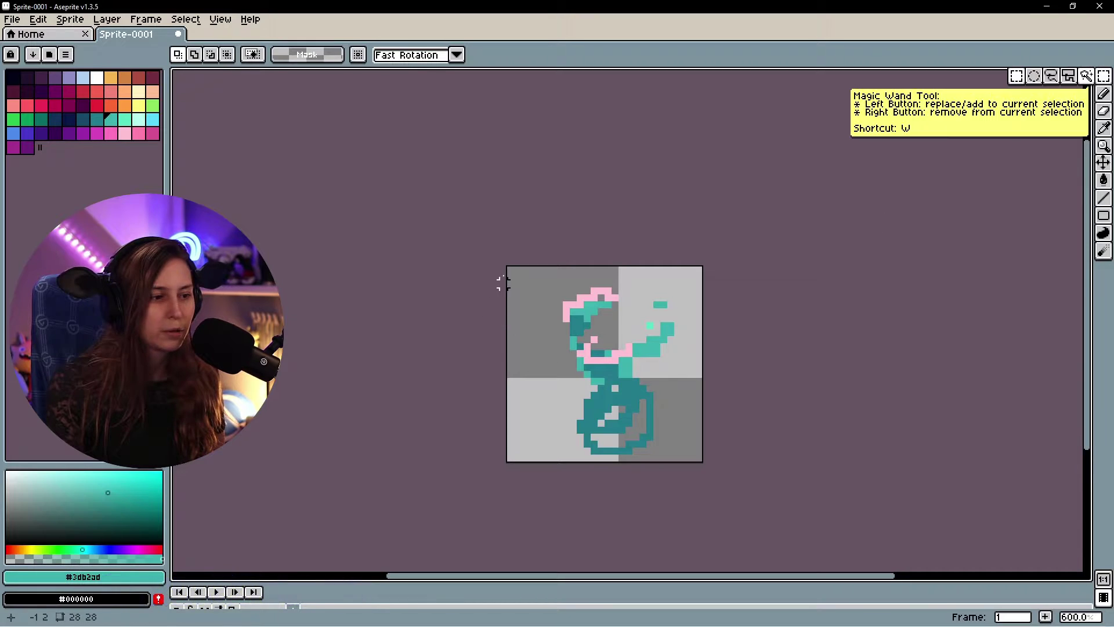
pyautogui.hotkey('ctrl', 'a')
pyautogui.moveTo(625, 328)
pyautogui.mouseDown()
pyautogui.moveTo(629, 346)
pyautogui.moveTo(607, 291)
pyautogui.moveTo(654, 298)
pyautogui.moveTo(622, 321)
pyautogui.mouseUp()
pyautogui.press('Return')
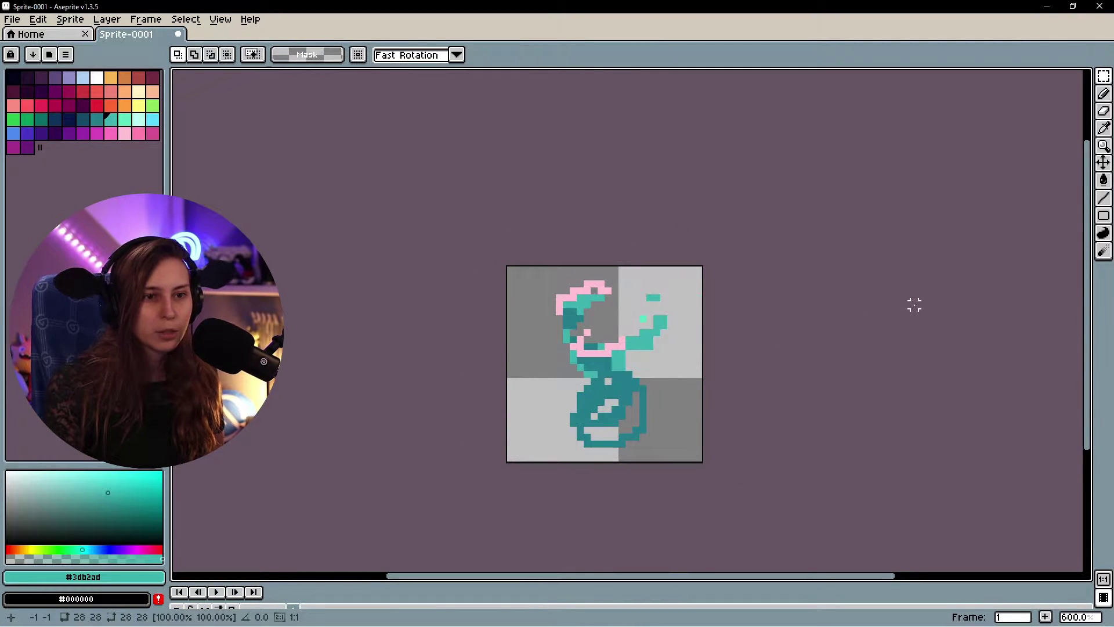
# Try a teal Paint Bucket fill on the background twice, undoing each time
pyautogui.click(1104, 181)
pyautogui.click(621, 333)
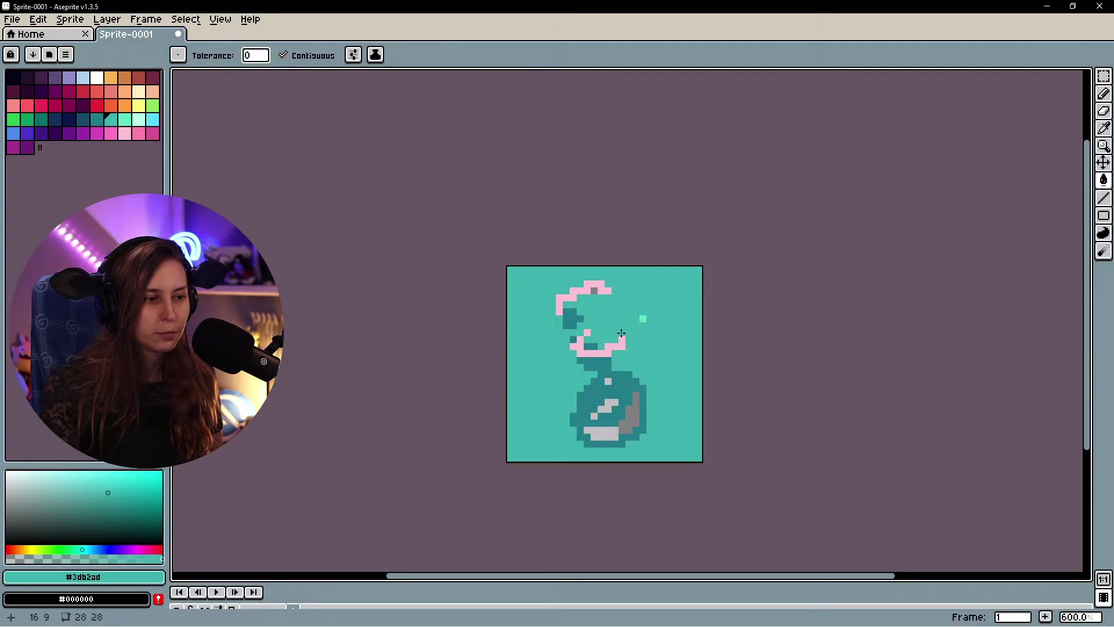
pyautogui.hotkey('ctrl', 'z')
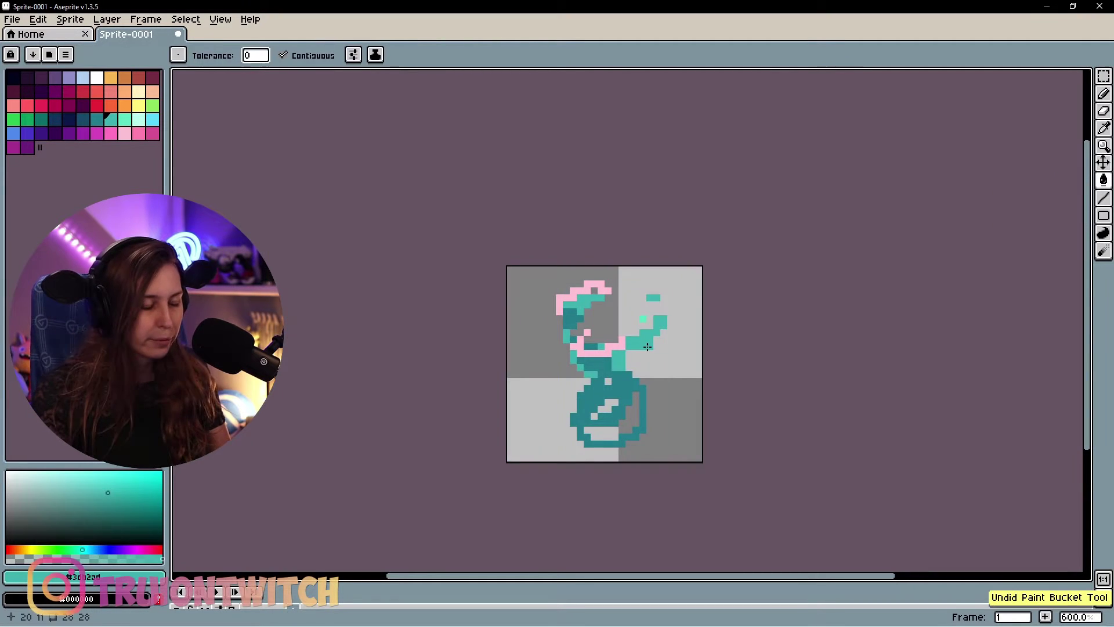
pyautogui.click(614, 315)
pyautogui.hotkey('ctrl', 'z')
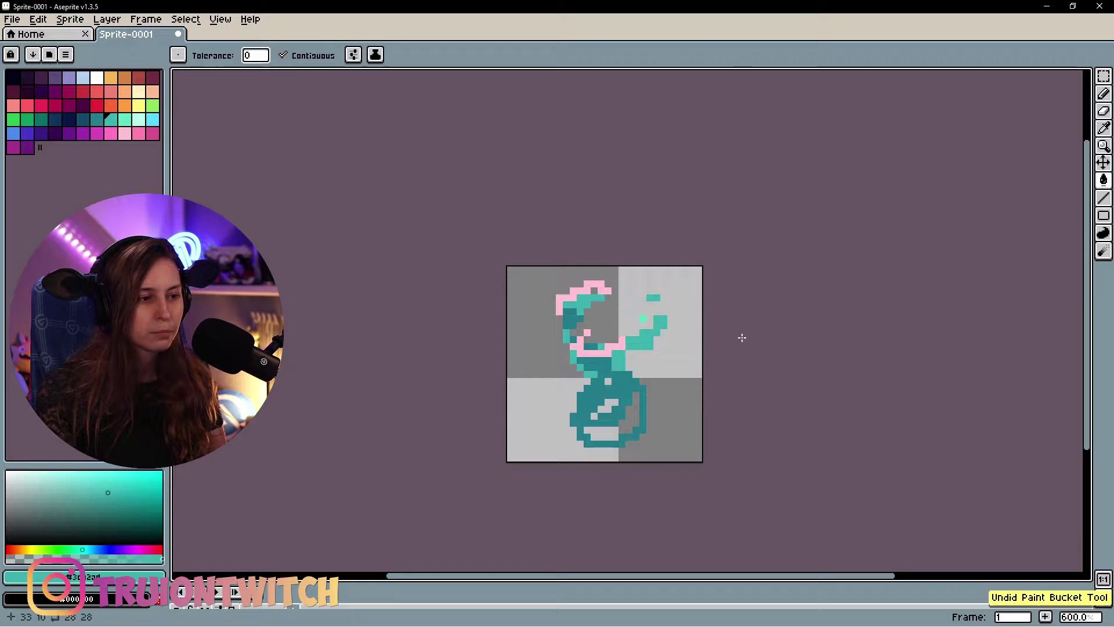
# Draw a large filled teal circle over the doodle with the Filled Ellipse tool
pyautogui.click(1105, 199)
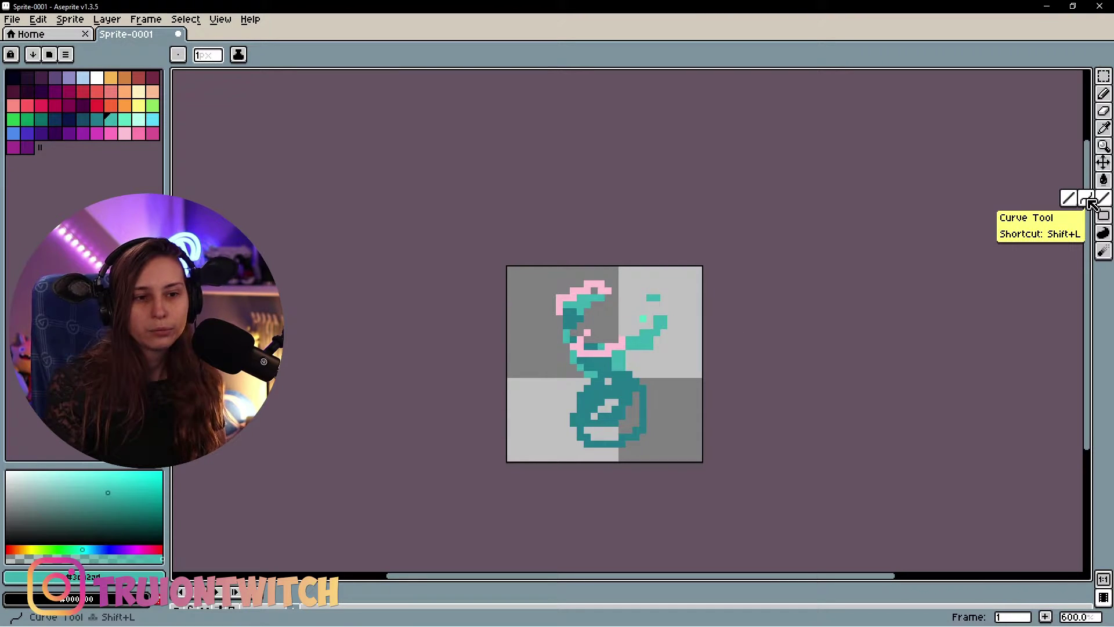
pyautogui.moveTo(1108, 226)
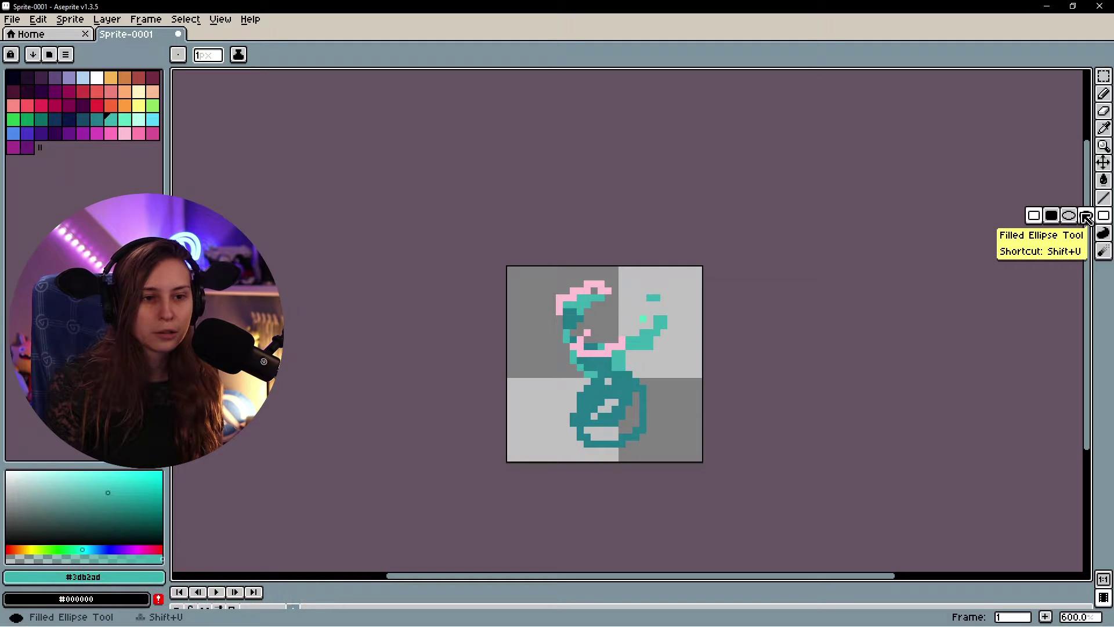
pyautogui.click(1086, 217)
pyautogui.moveTo(543, 283); pyautogui.dragTo(708, 414)
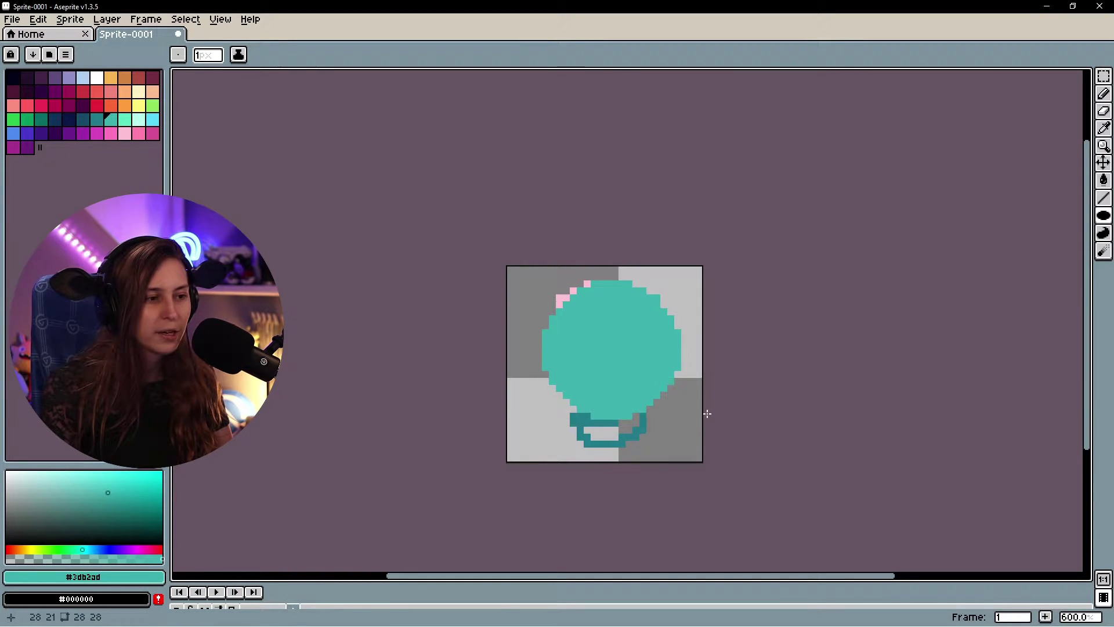
pyautogui.hotkey('ctrl', 'z')
pyautogui.hotkey('ctrl', 'y')
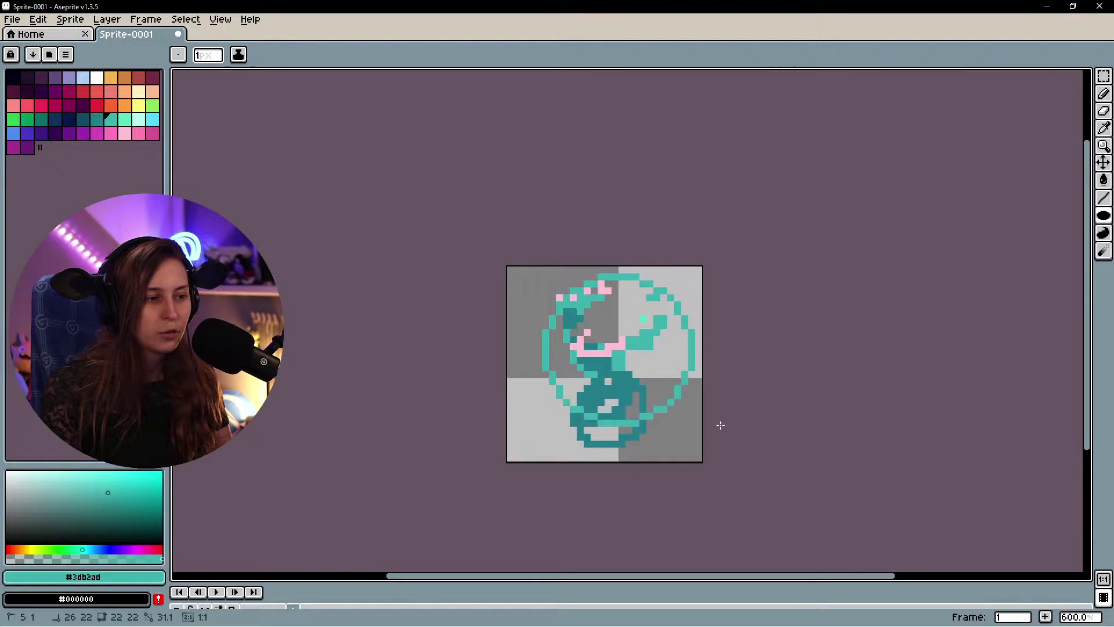
pyautogui.hotkey('ctrl', 'y')
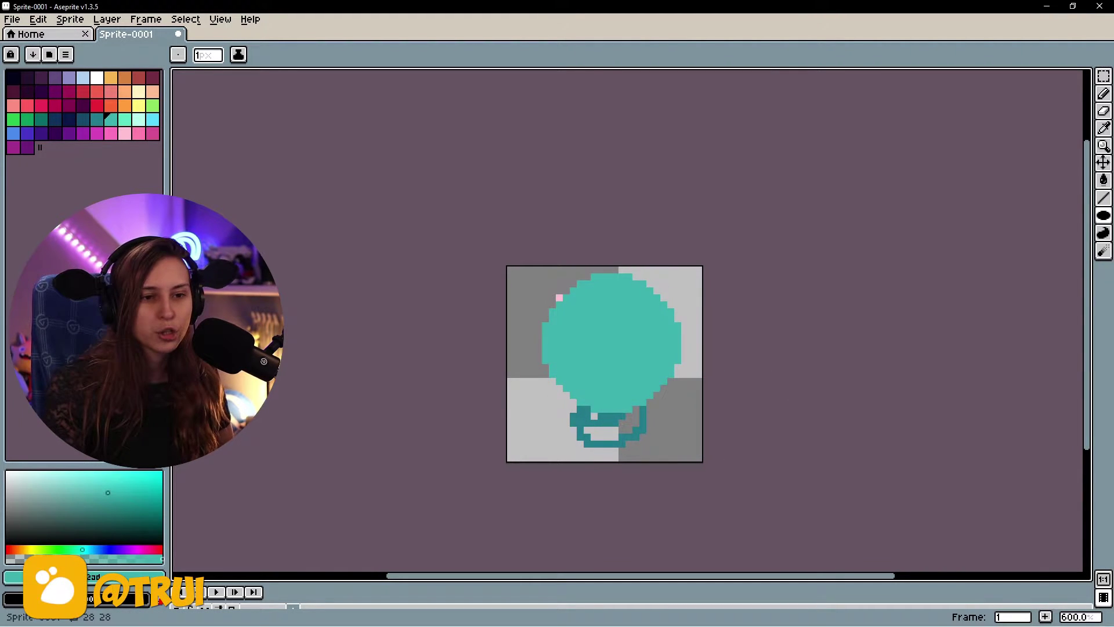
# Try blurring the circle's right edge and bottom outline, then undo it
pyautogui.click(1102, 235)
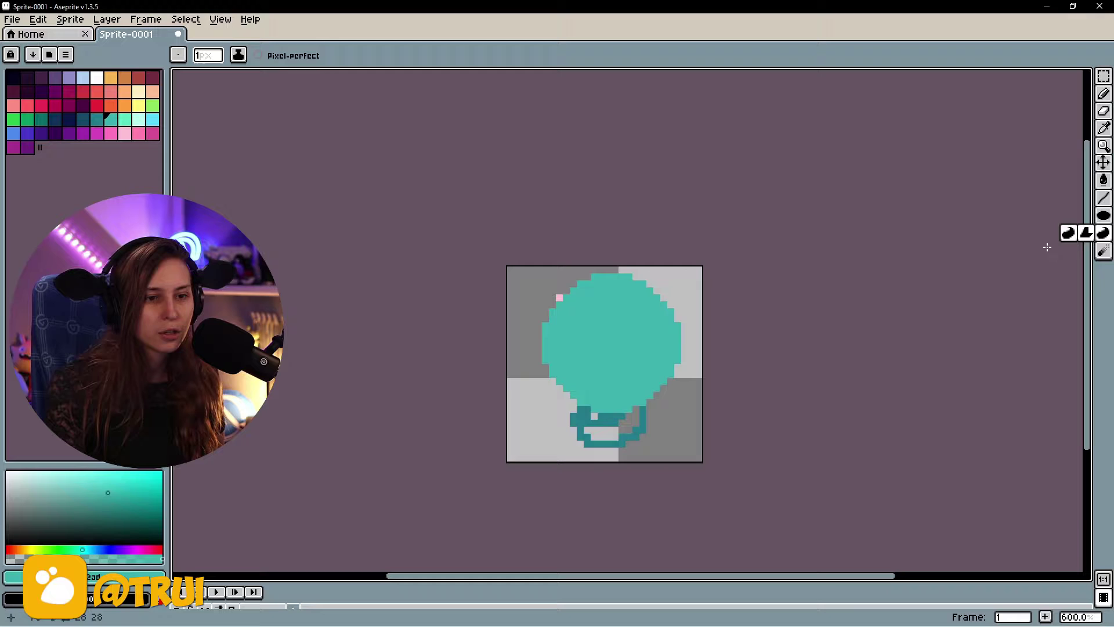
pyautogui.click(1103, 251)
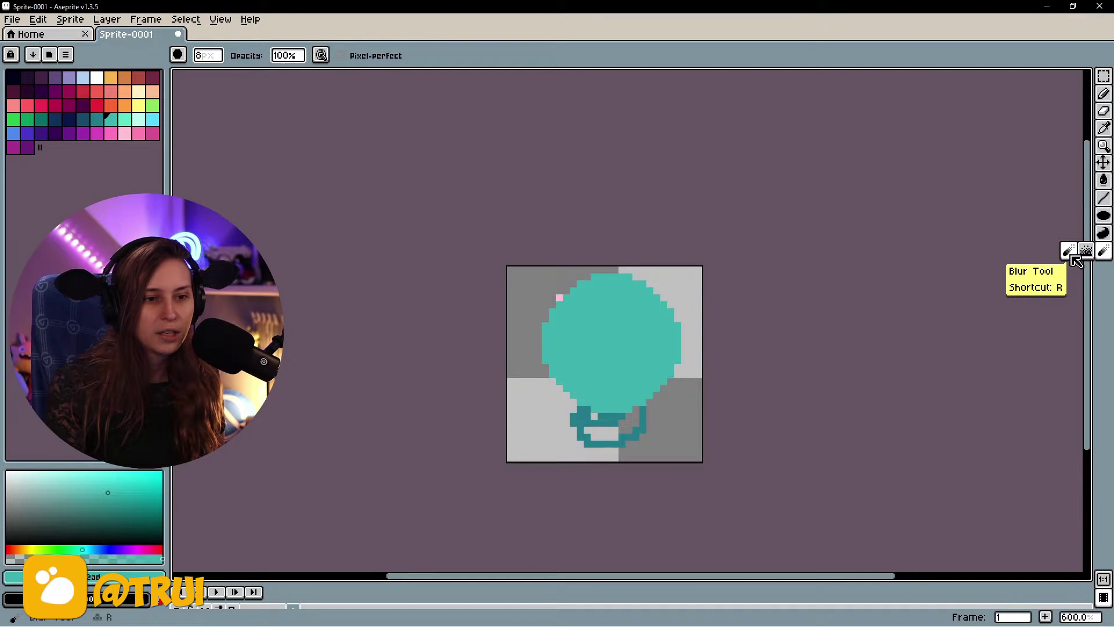
pyautogui.moveTo(535, 368)
pyautogui.mouseDown()
pyautogui.moveTo(660, 308)
pyautogui.moveTo(584, 413)
pyautogui.moveTo(591, 371)
pyautogui.moveTo(681, 288)
pyautogui.moveTo(647, 427)
pyautogui.moveTo(521, 273)
pyautogui.moveTo(590, 309)
pyautogui.moveTo(674, 413)
pyautogui.moveTo(570, 266)
pyautogui.moveTo(632, 304)
pyautogui.mouseUp()
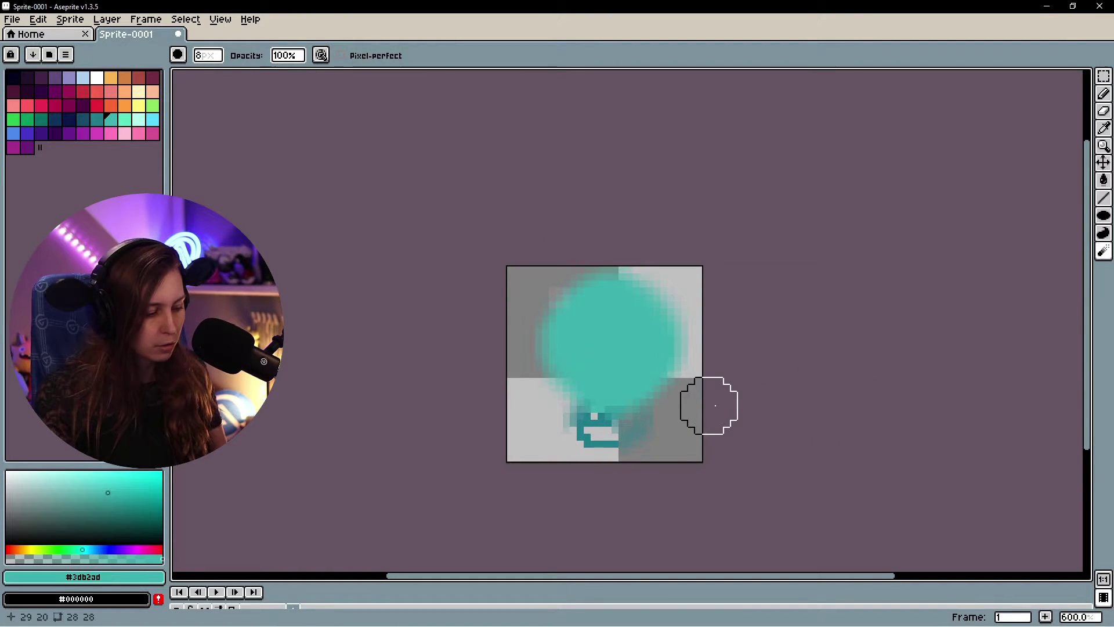
pyautogui.hotkey('ctrl', 'z')
pyautogui.hotkey('ctrl', 'z')
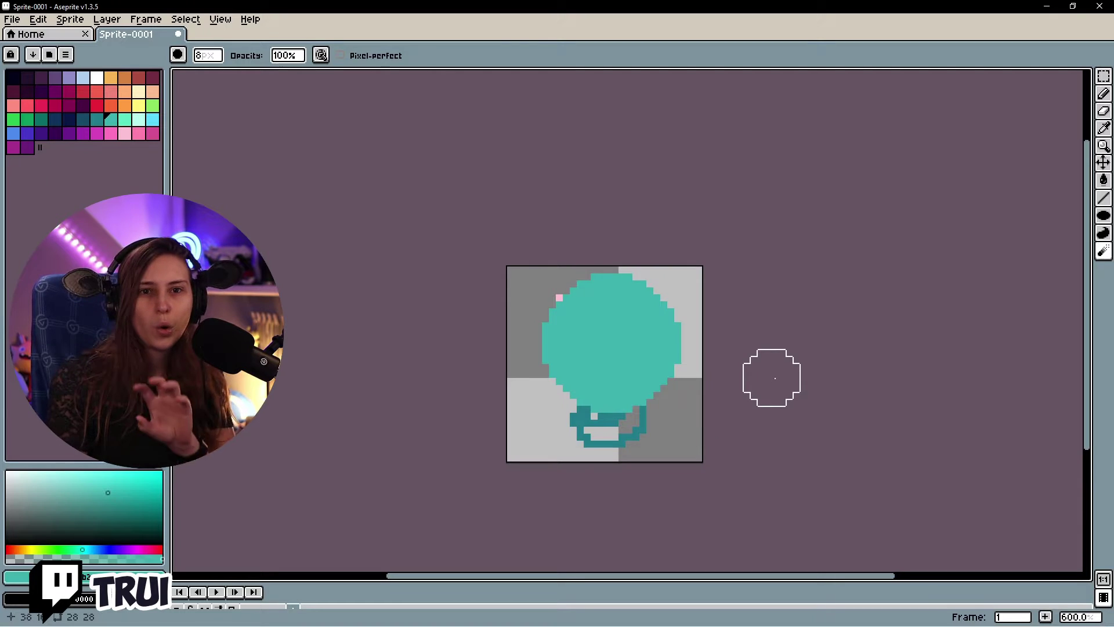
pyautogui.scroll(-4, 687, 374)
pyautogui.scroll(-1, 687, 374)
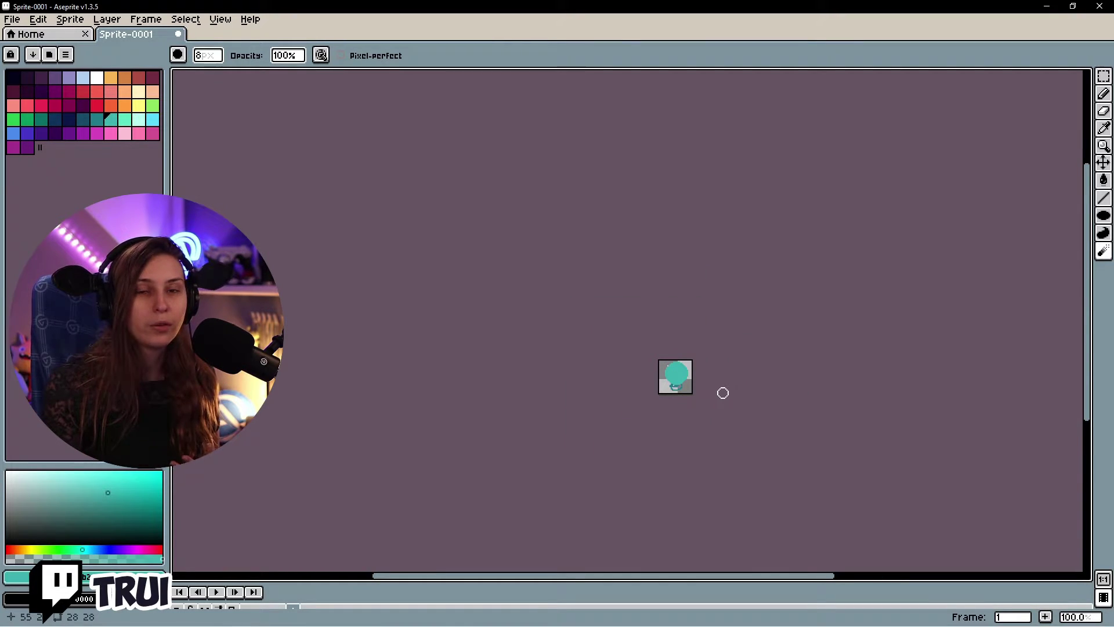
pyautogui.scroll(6, 686, 377)
# Add Layer 2 above Layer 1 and make it the active drawing layer
pyautogui.press('b')
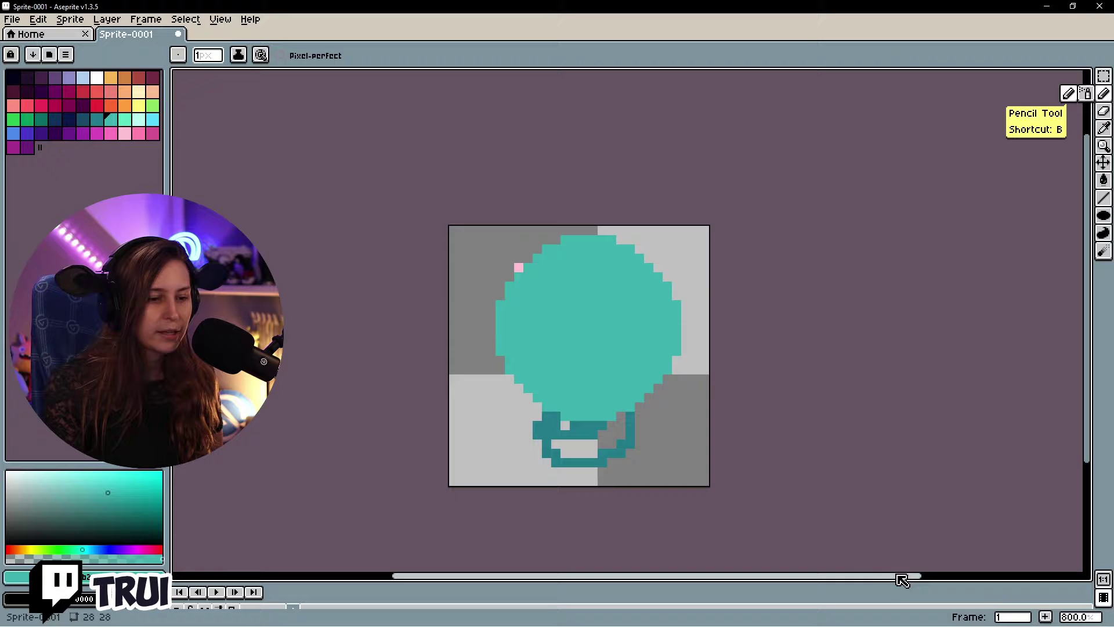
pyautogui.moveTo(897, 583); pyautogui.dragTo(918, 462)
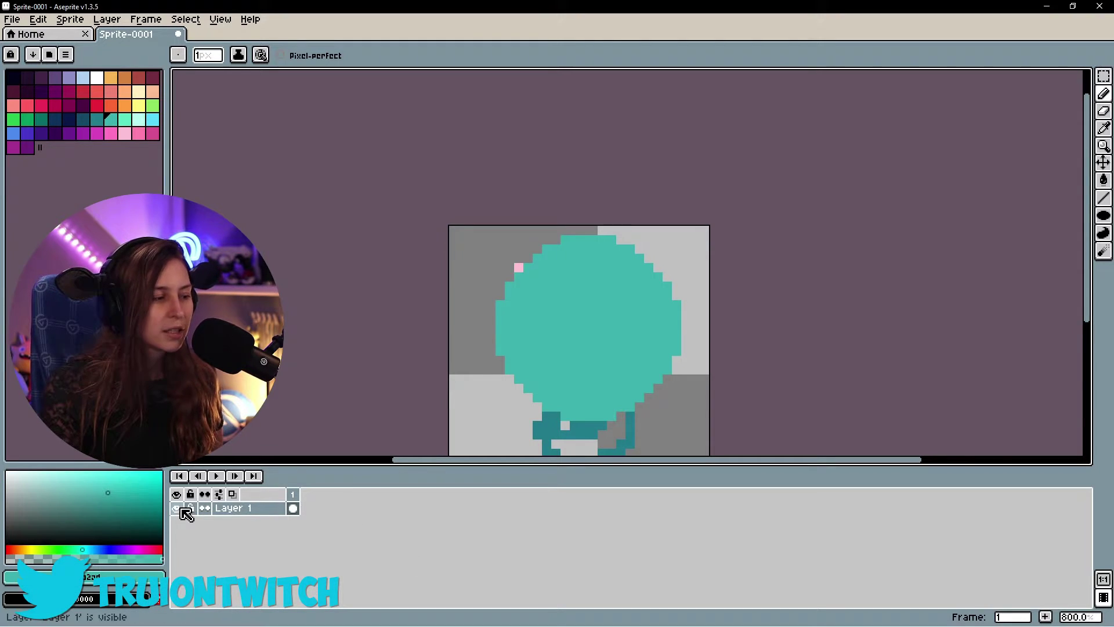
pyautogui.click(107, 19)
pyautogui.moveTo(149, 96)
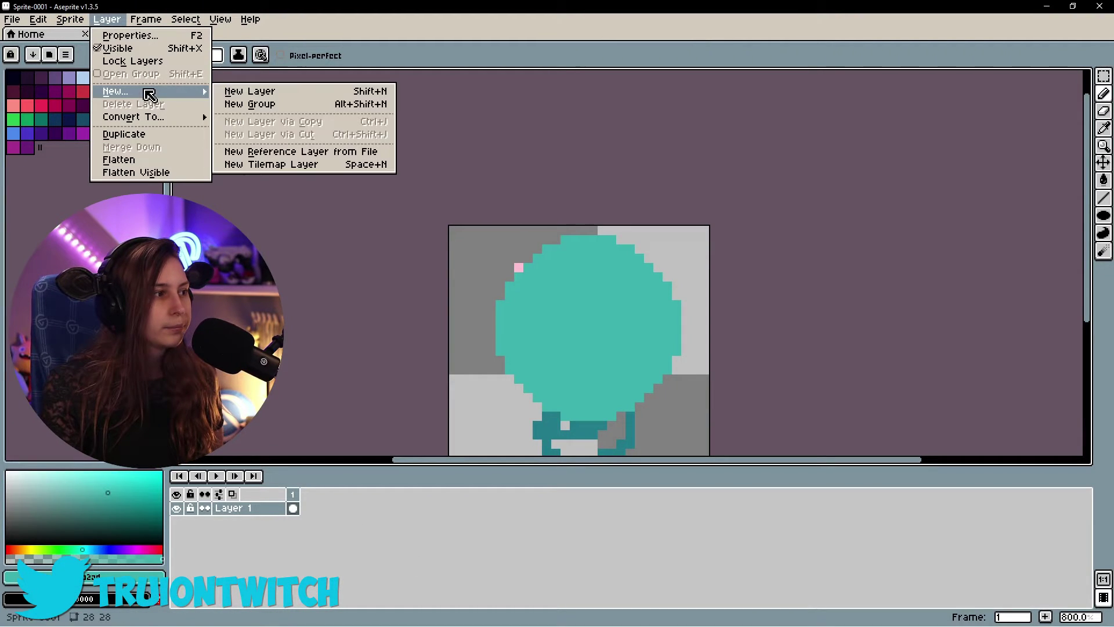
pyautogui.click(248, 93)
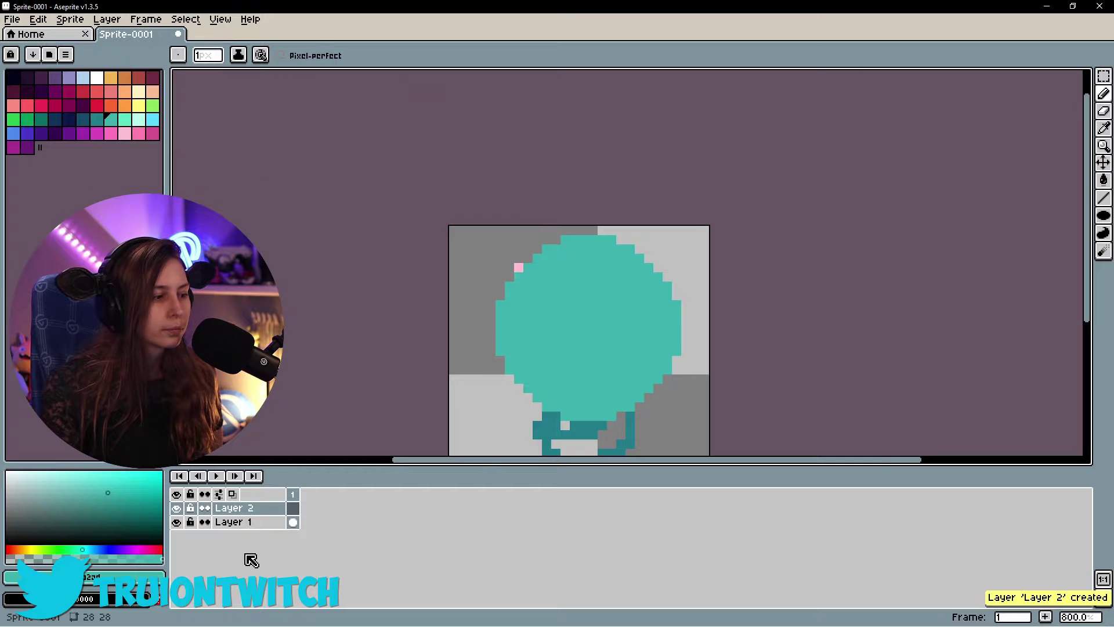
pyautogui.click(180, 522)
pyautogui.click(180, 522)
pyautogui.click(180, 523)
pyautogui.click(180, 523)
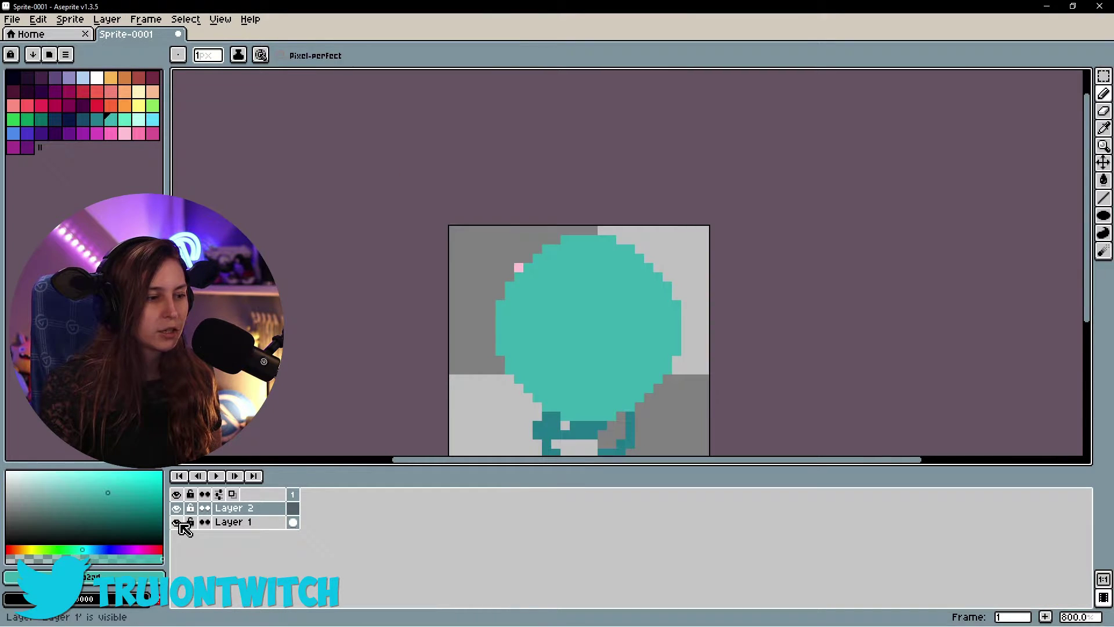
pyautogui.click(247, 510)
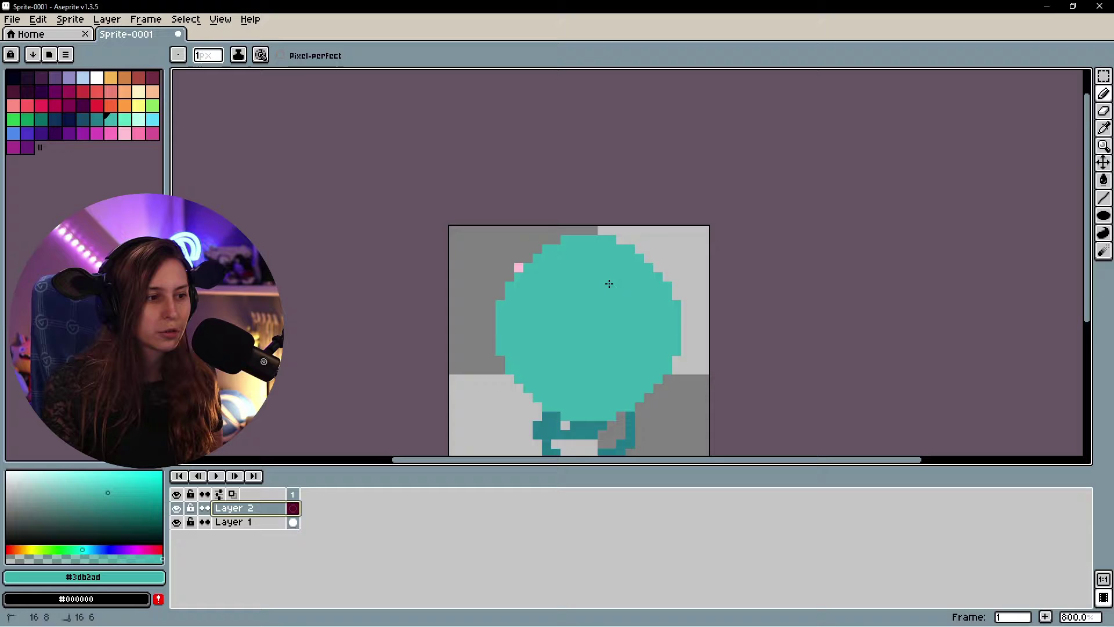
# Add teal pixels at the circle's upper right and a dark purple curved eye line
pyautogui.moveTo(661, 280); pyautogui.dragTo(646, 237)
pyautogui.click(23, 75)
pyautogui.moveTo(556, 306)
pyautogui.mouseDown()
pyautogui.moveTo(661, 288)
pyautogui.moveTo(505, 237)
pyautogui.moveTo(470, 264)
pyautogui.mouseUp()
# Toggle Layer 1 and Layer 2 visibility to compare the eye lines, ending with both shown
pyautogui.click(177, 509)
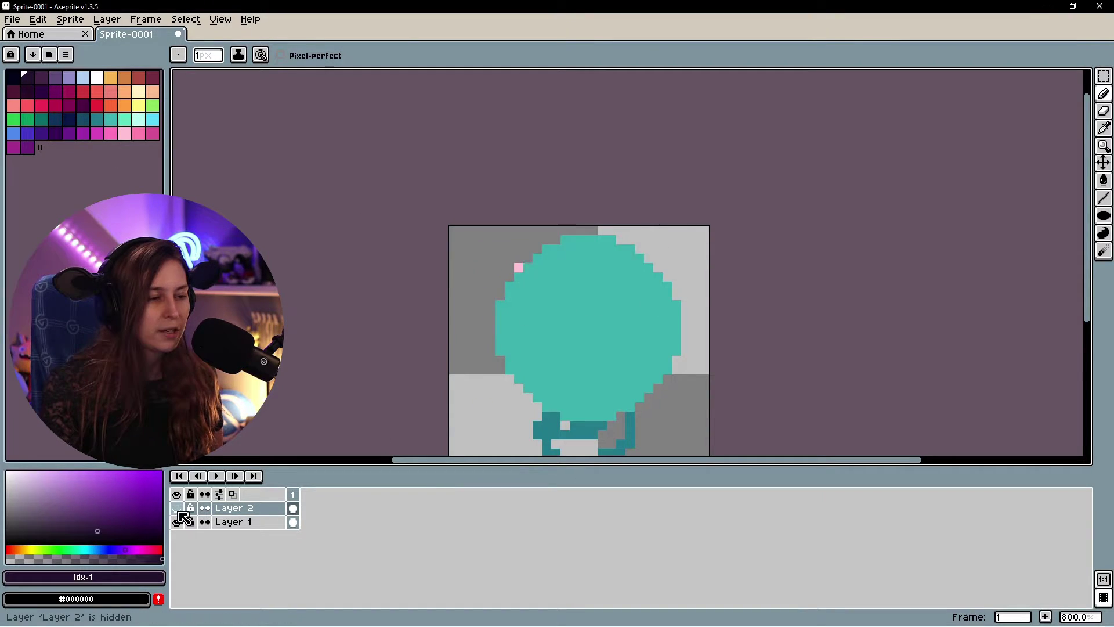
pyautogui.click(178, 509)
pyautogui.click(177, 522)
pyautogui.click(177, 522)
pyautogui.click(177, 522)
pyautogui.click(177, 522)
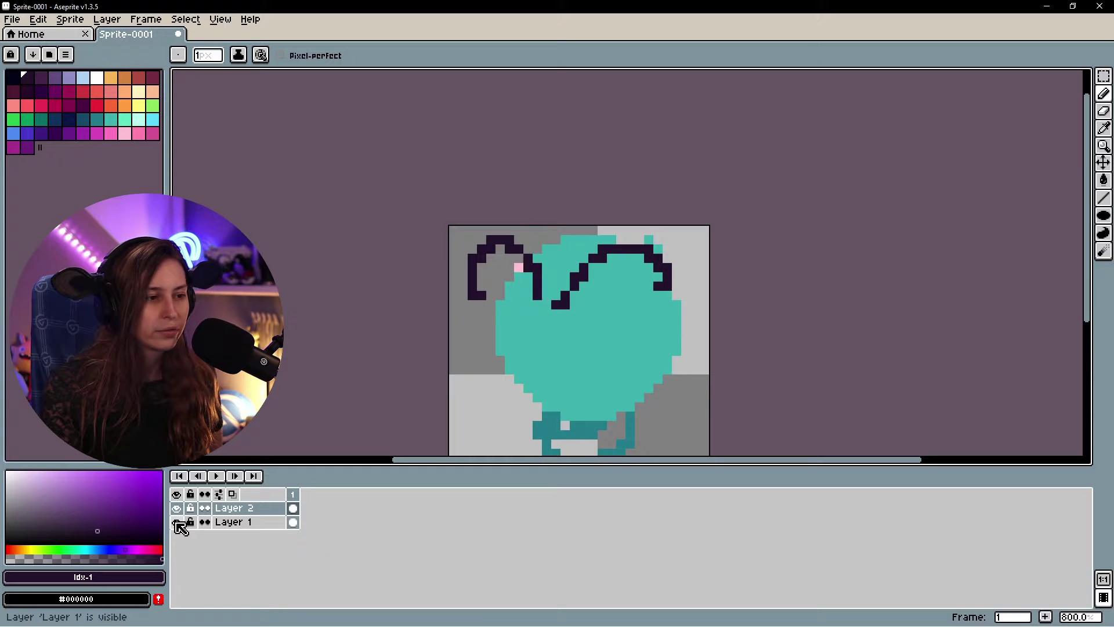
pyautogui.click(177, 509)
pyautogui.click(177, 509)
pyautogui.click(177, 509)
pyautogui.click(177, 509)
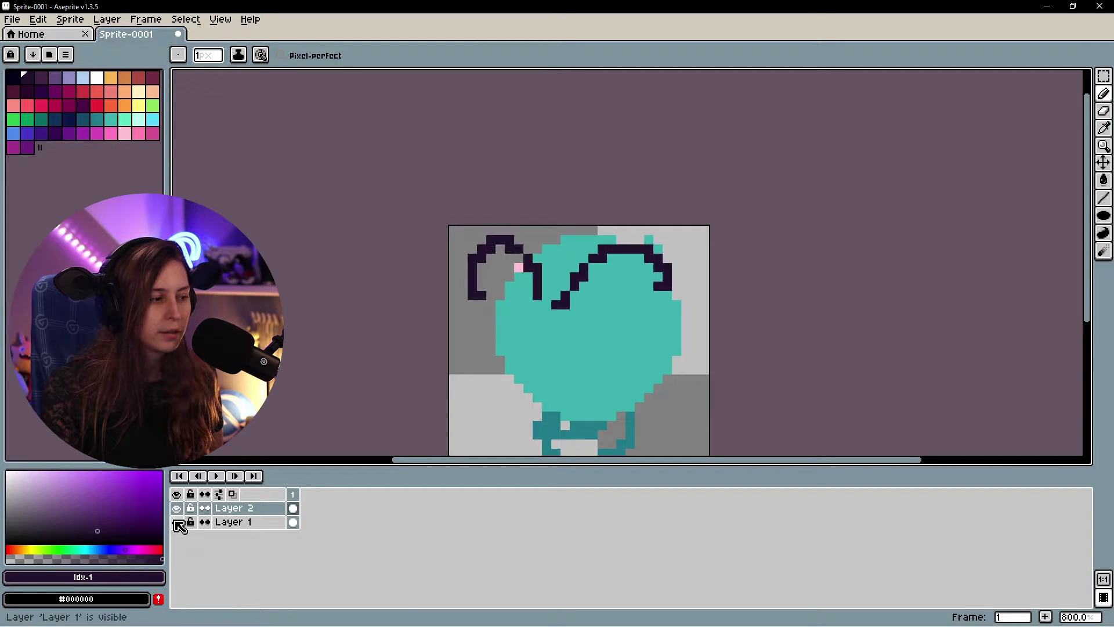
pyautogui.click(177, 509)
pyautogui.click(177, 522)
pyautogui.click(177, 522)
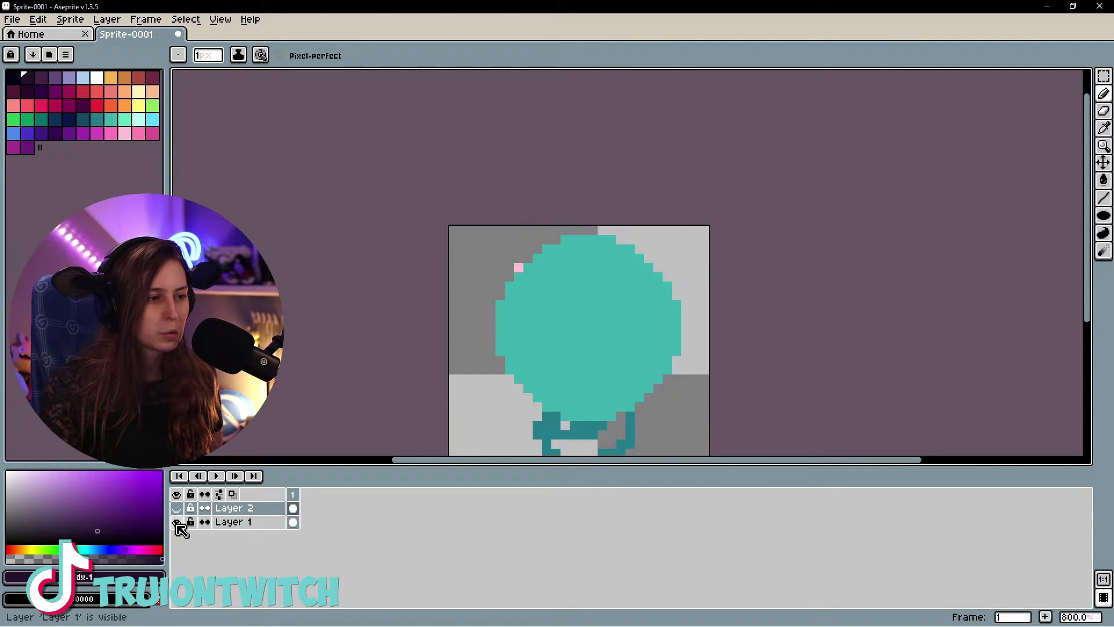
pyautogui.click(177, 509)
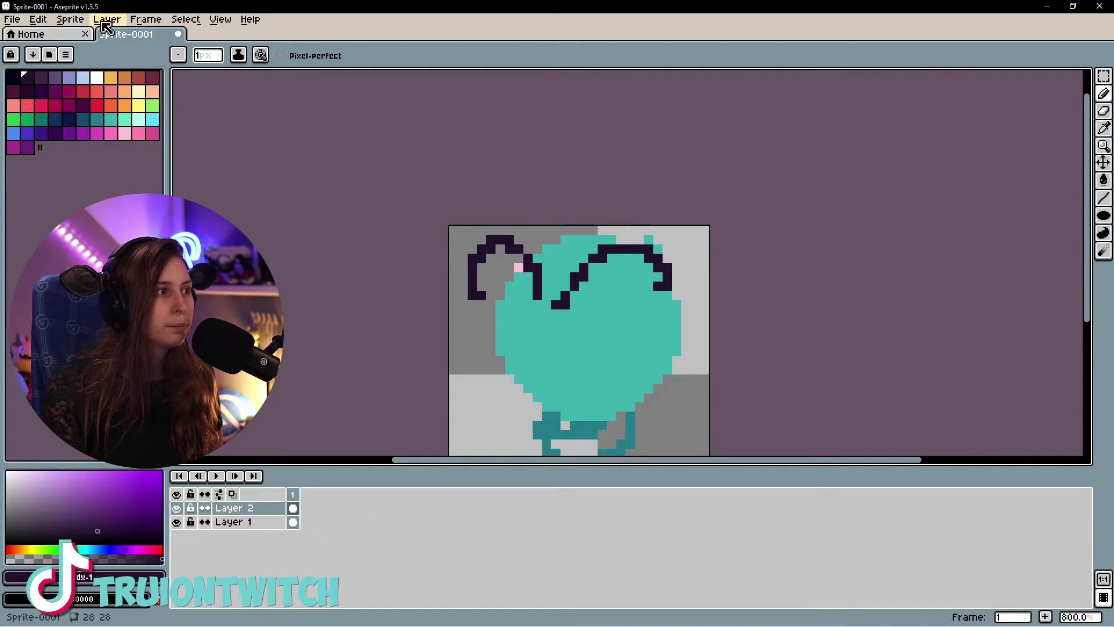
# Add empty frame 2 and close the left and right eye lines into loops
pyautogui.click(142, 19)
pyautogui.click(174, 77)
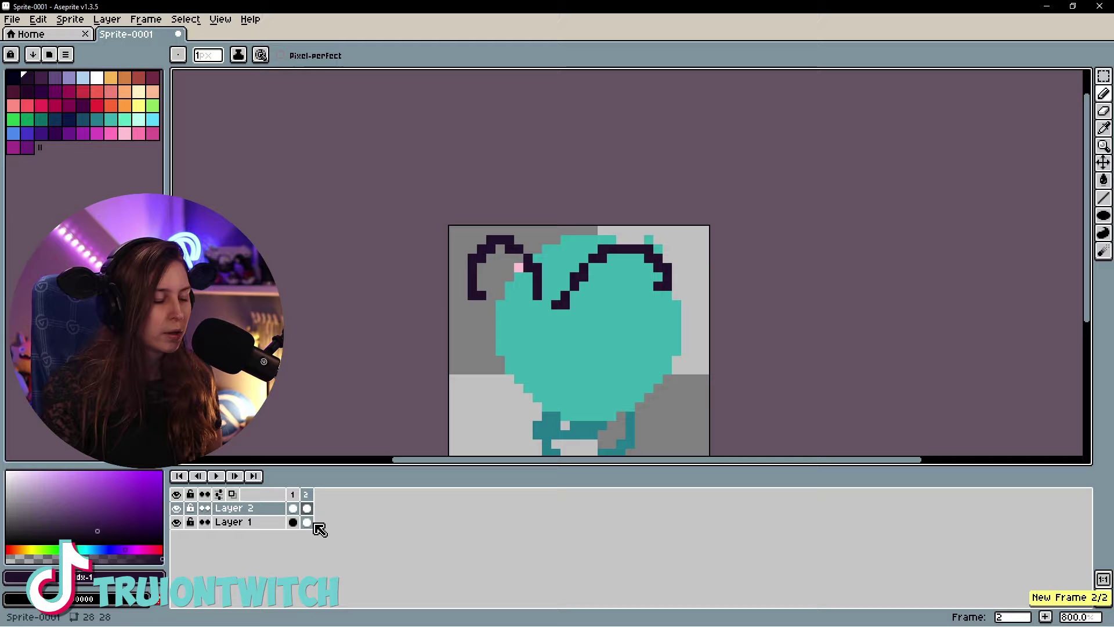
pyautogui.click(306, 494)
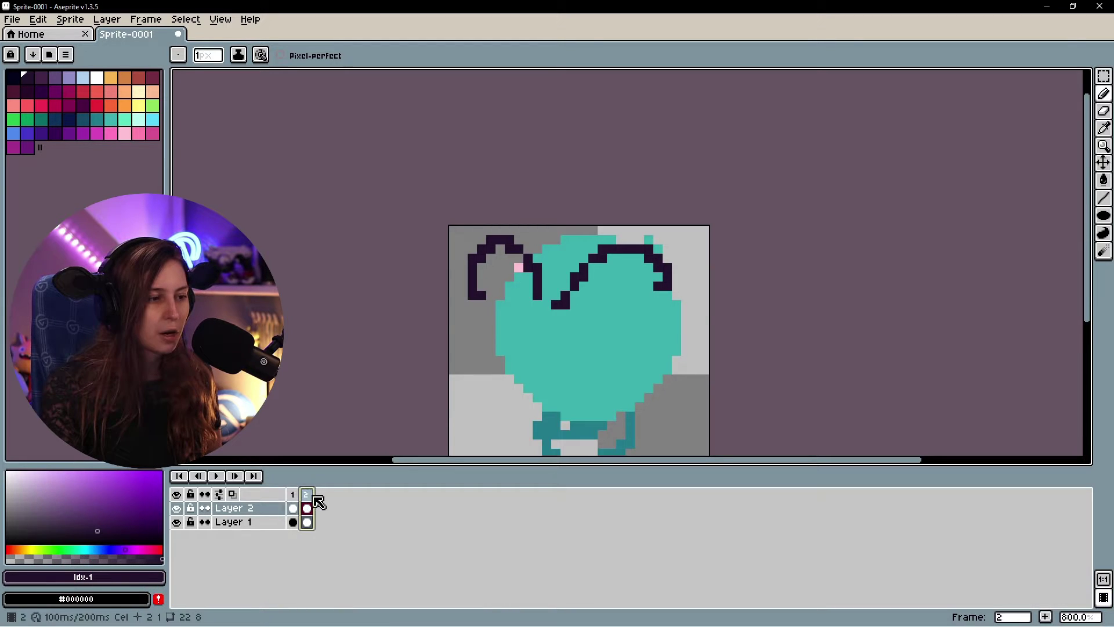
pyautogui.moveTo(558, 304)
pyautogui.mouseDown()
pyautogui.moveTo(626, 305)
pyautogui.moveTo(676, 287)
pyautogui.mouseUp()
pyautogui.moveTo(538, 301); pyautogui.dragTo(482, 304)
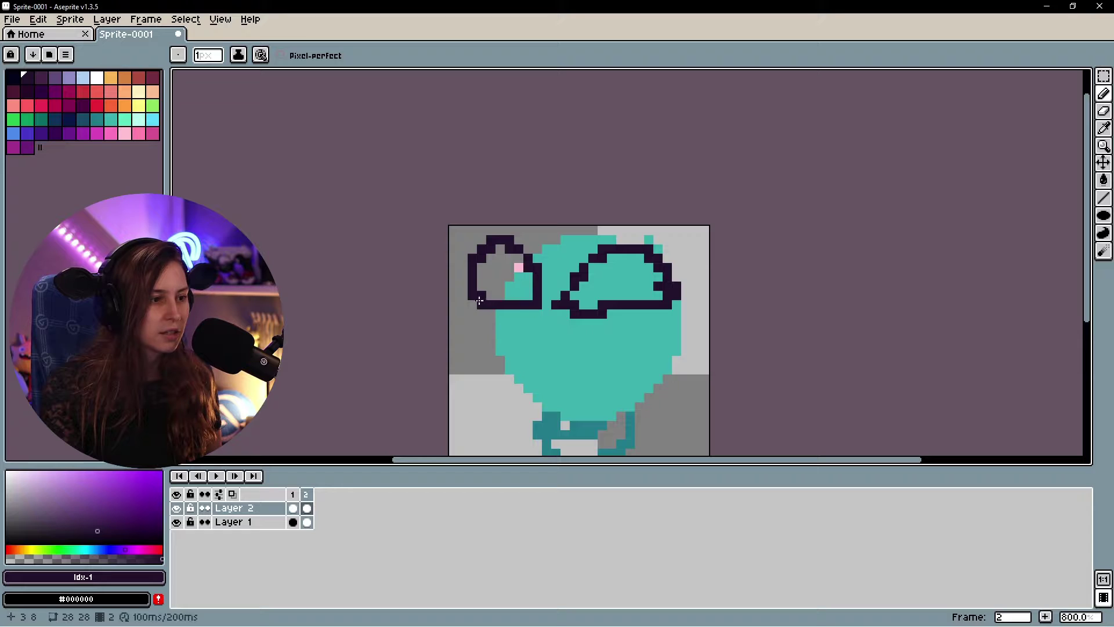
# Play the two-frame animation, stop it, and compare frames 1 and 2, ending on frame 2
pyautogui.click(216, 476)
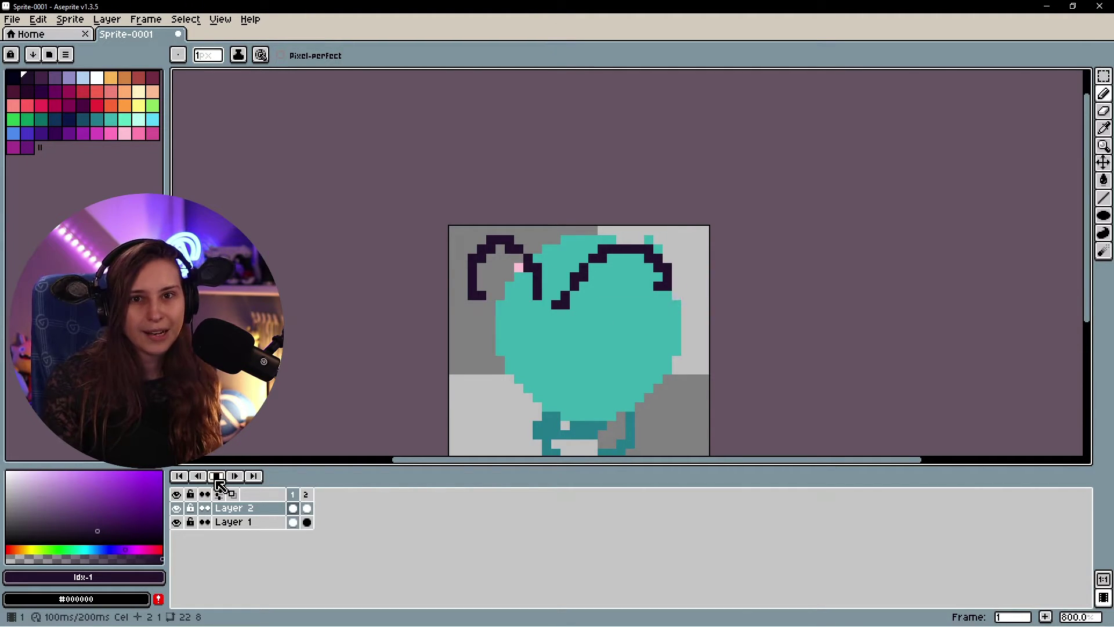
pyautogui.scroll(-2, 677, 378)
pyautogui.scroll(-2, 786, 277)
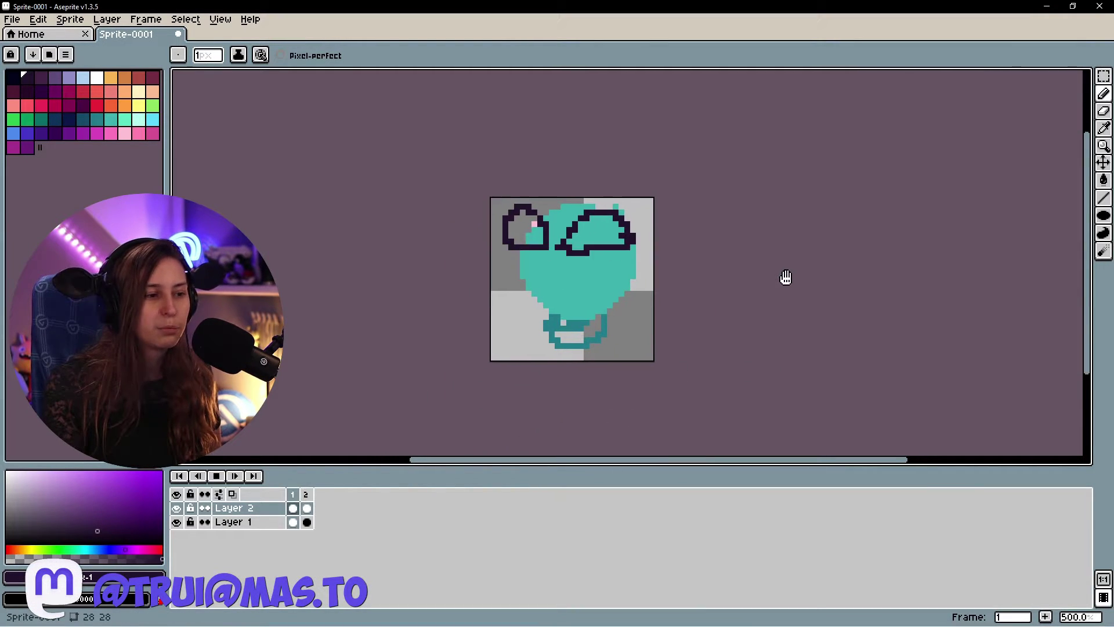
pyautogui.moveTo(786, 277); pyautogui.dragTo(777, 299)
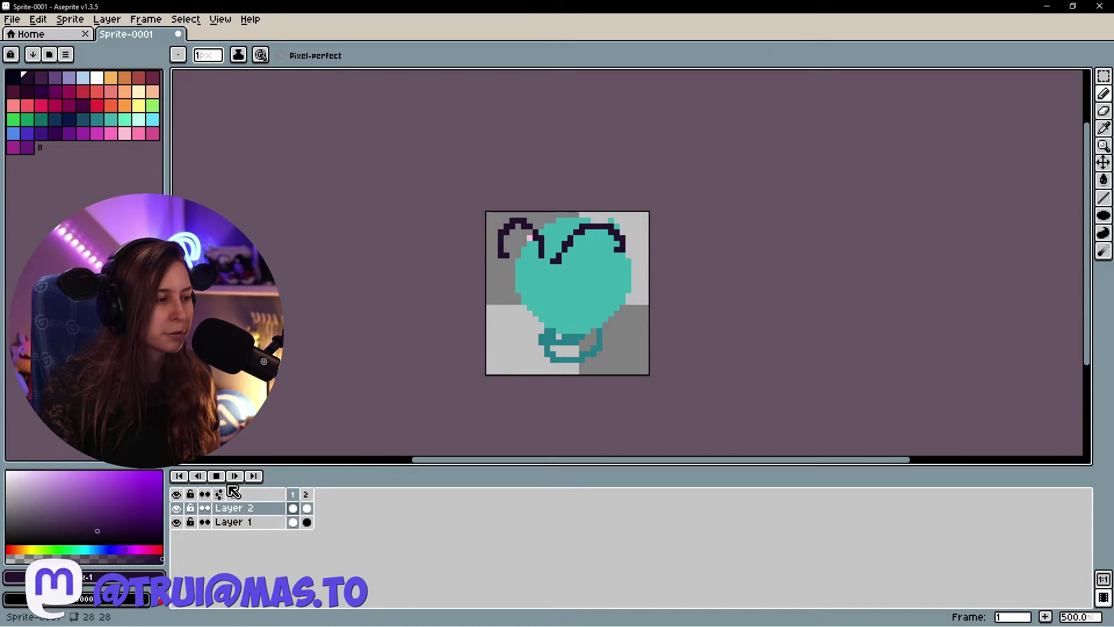
pyautogui.click(296, 495)
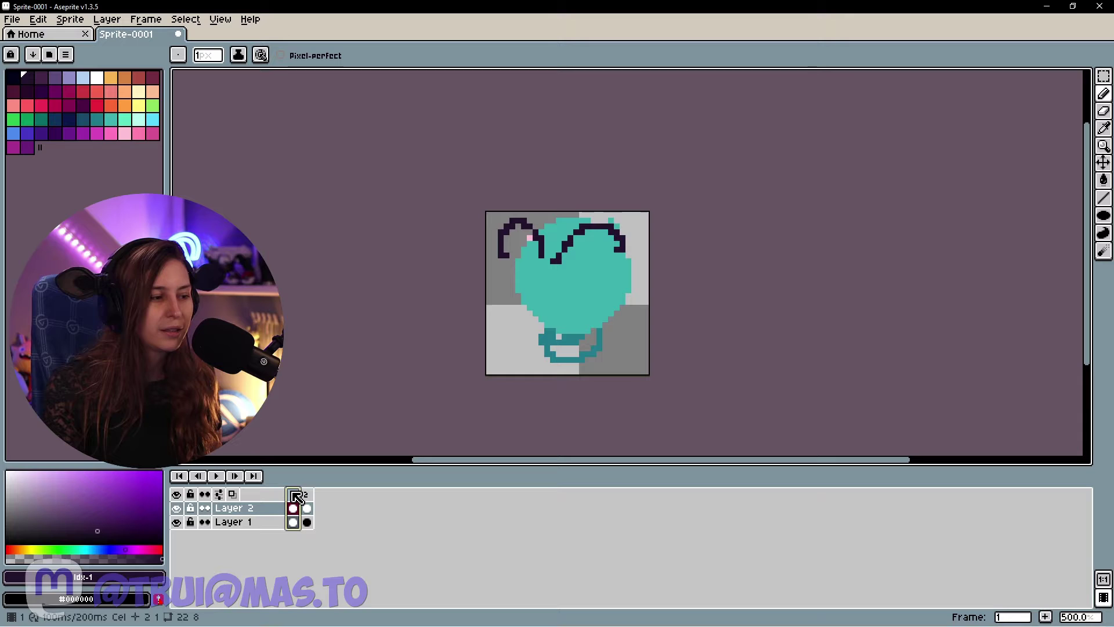
pyautogui.click(307, 509)
pyautogui.click(294, 509)
pyautogui.click(307, 504)
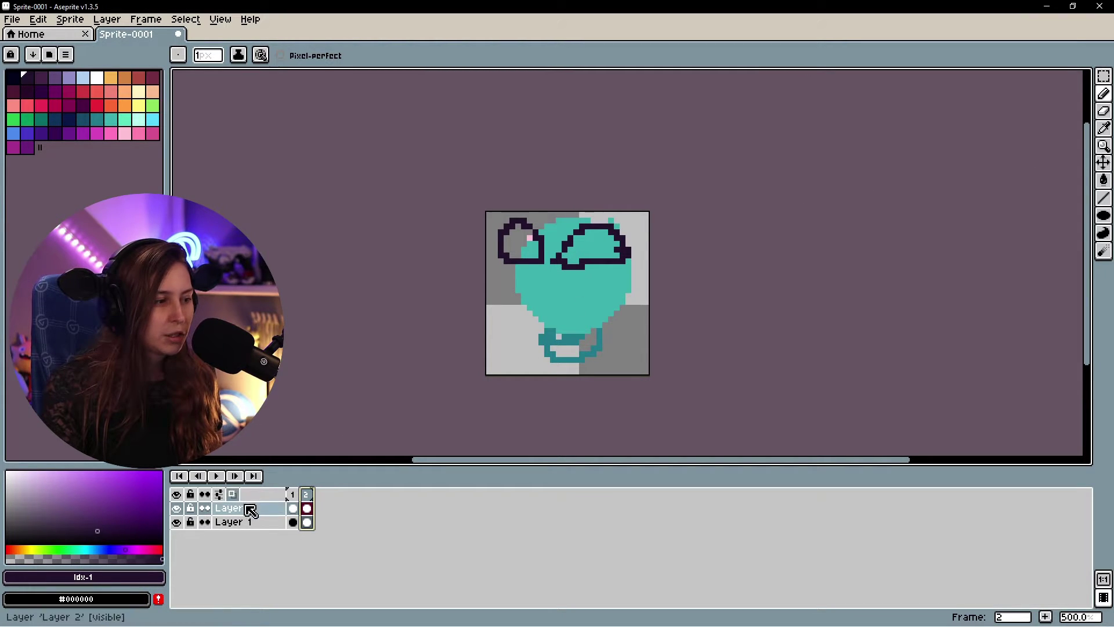
pyautogui.click(293, 509)
pyautogui.click(305, 497)
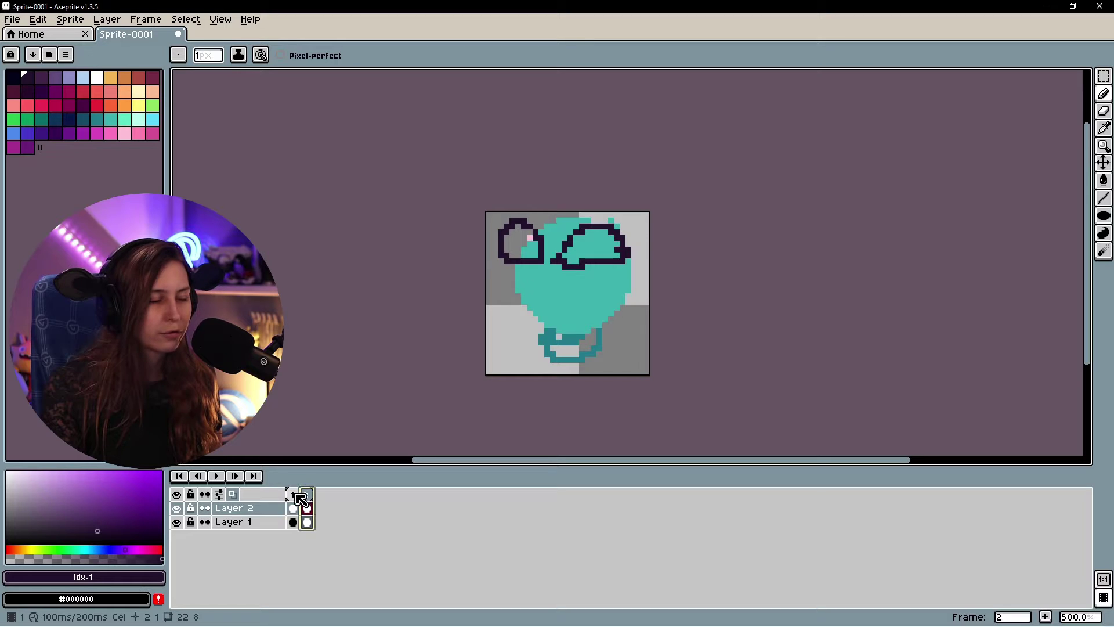
# Add frame 3 with onion skin on, drawing two goggle outlines and a small nose loop
pyautogui.click(144, 20)
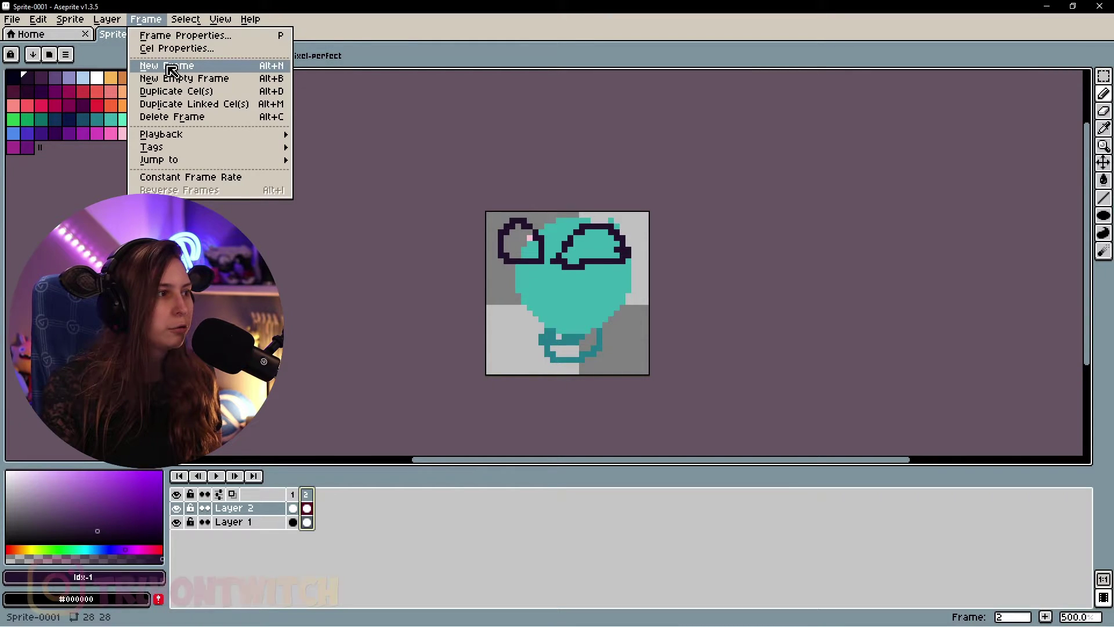
pyautogui.click(175, 80)
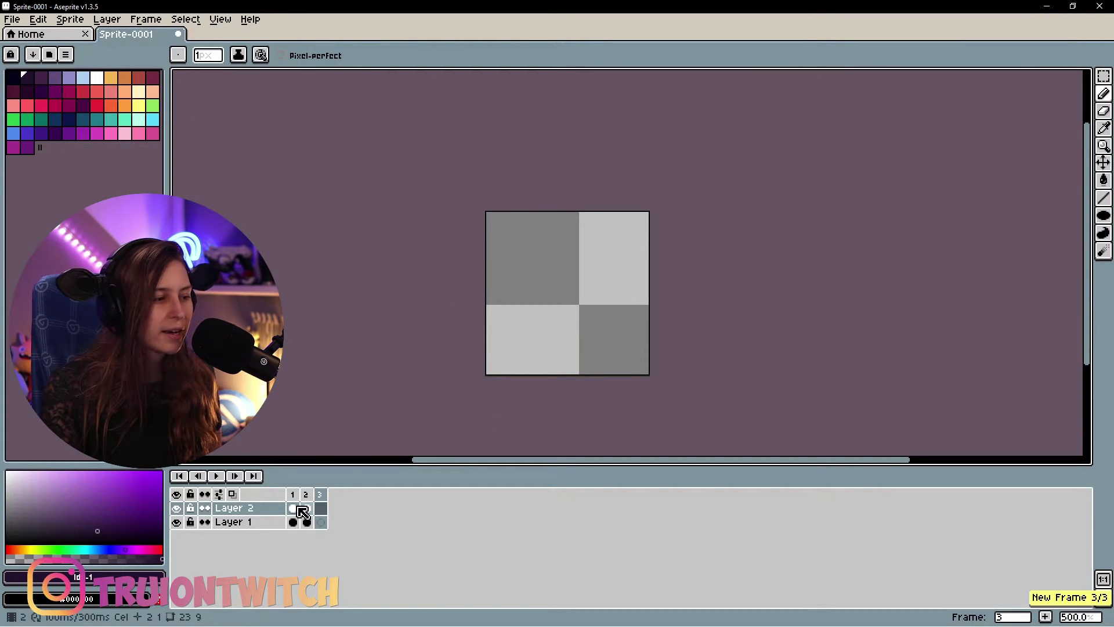
pyautogui.click(232, 494)
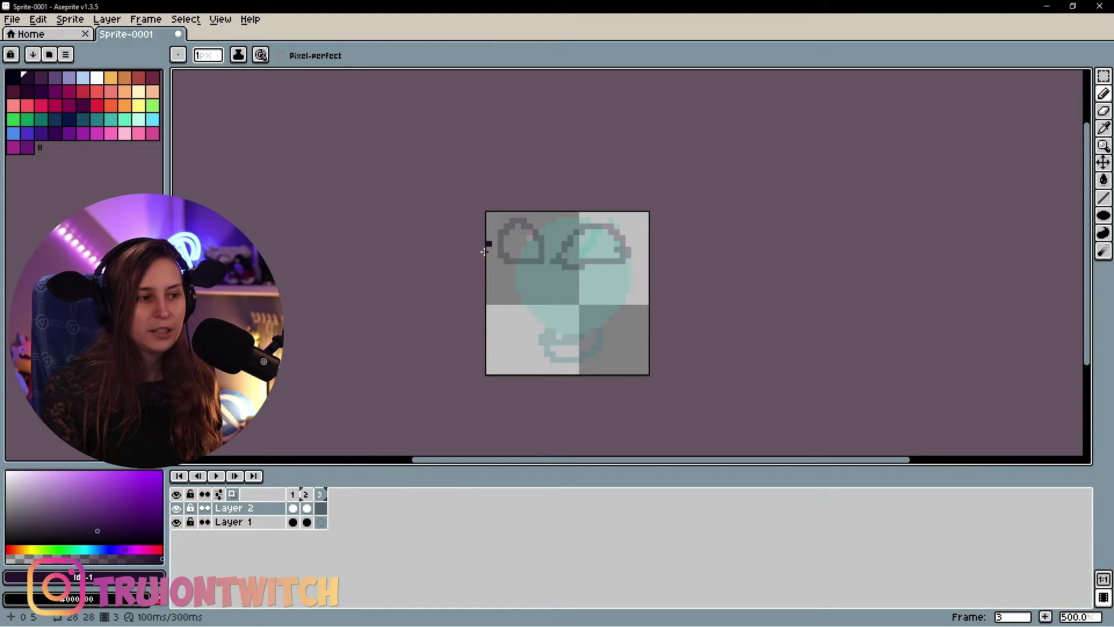
pyautogui.moveTo(546, 261); pyautogui.dragTo(546, 257)
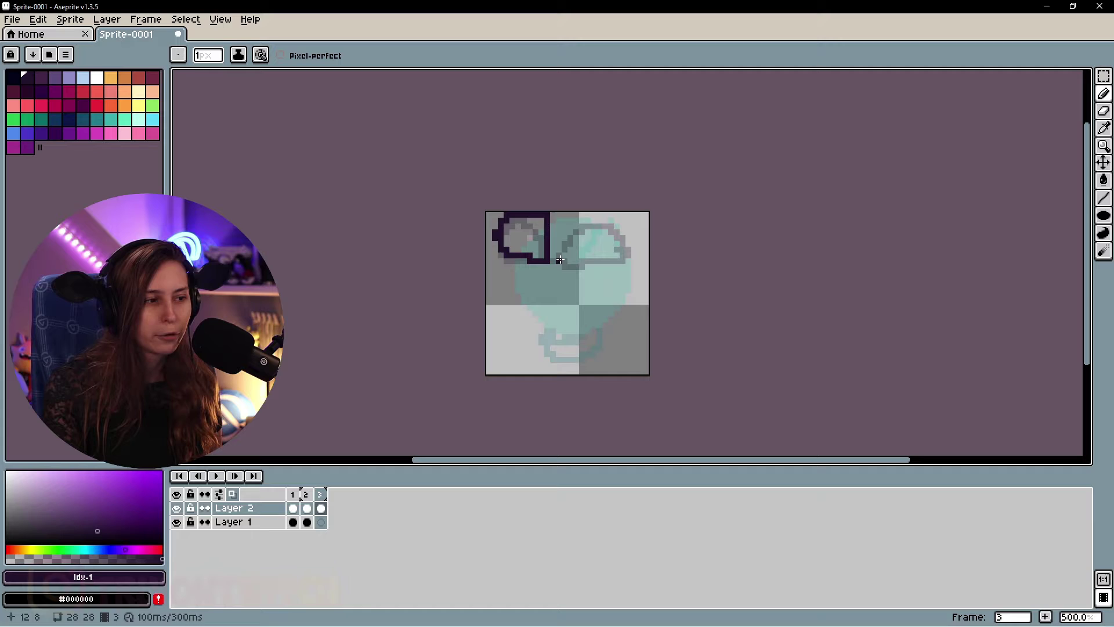
pyautogui.moveTo(562, 262)
pyautogui.mouseDown()
pyautogui.moveTo(582, 213)
pyautogui.moveTo(610, 213)
pyautogui.moveTo(637, 245)
pyautogui.moveTo(561, 261)
pyautogui.mouseUp()
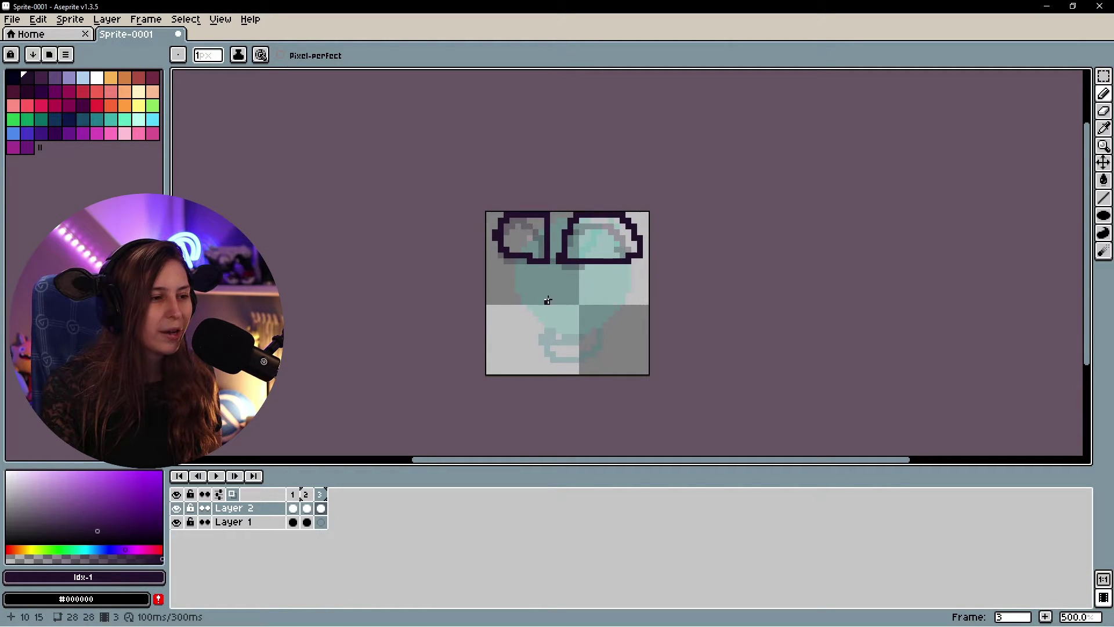
pyautogui.moveTo(547, 300); pyautogui.dragTo(556, 307)
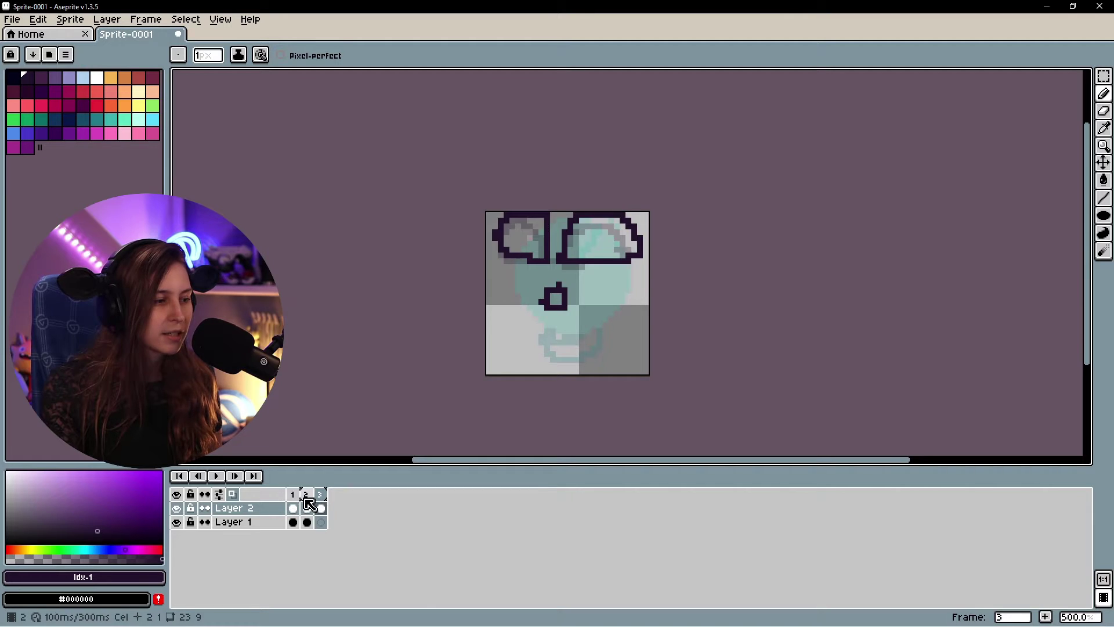
# Preview the three-frame animation, stop it, and return to frame 1
pyautogui.click(216, 476)
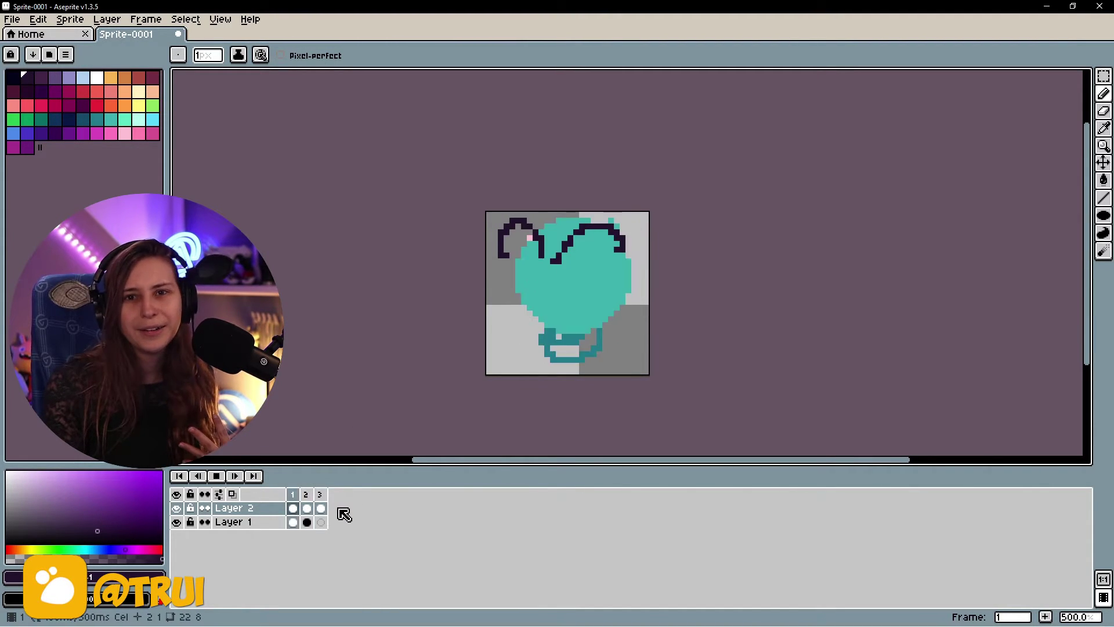
pyautogui.click(223, 480)
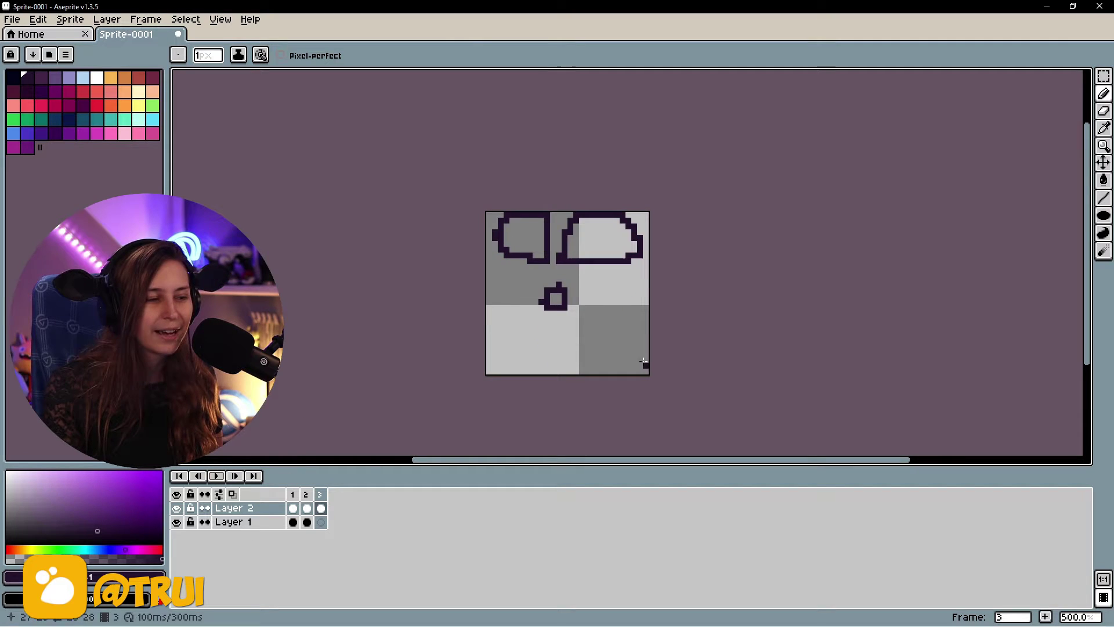
pyautogui.click(294, 506)
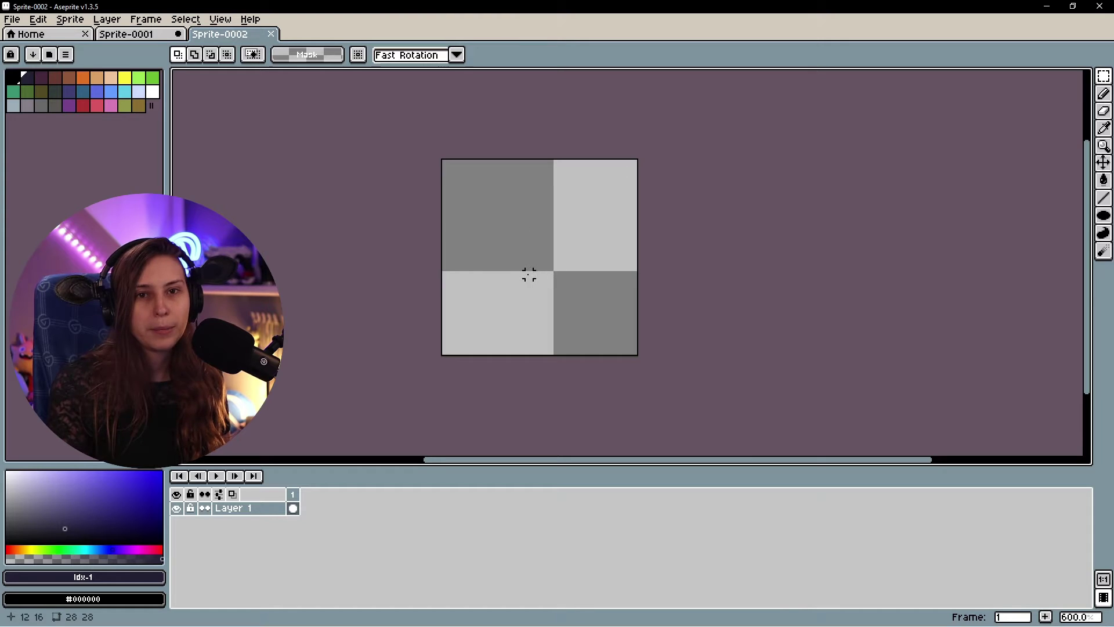
# Select the Pencil in Sprite-0002, pan its view, and glance at the Sprite-0001 tab
pyautogui.click(1104, 93)
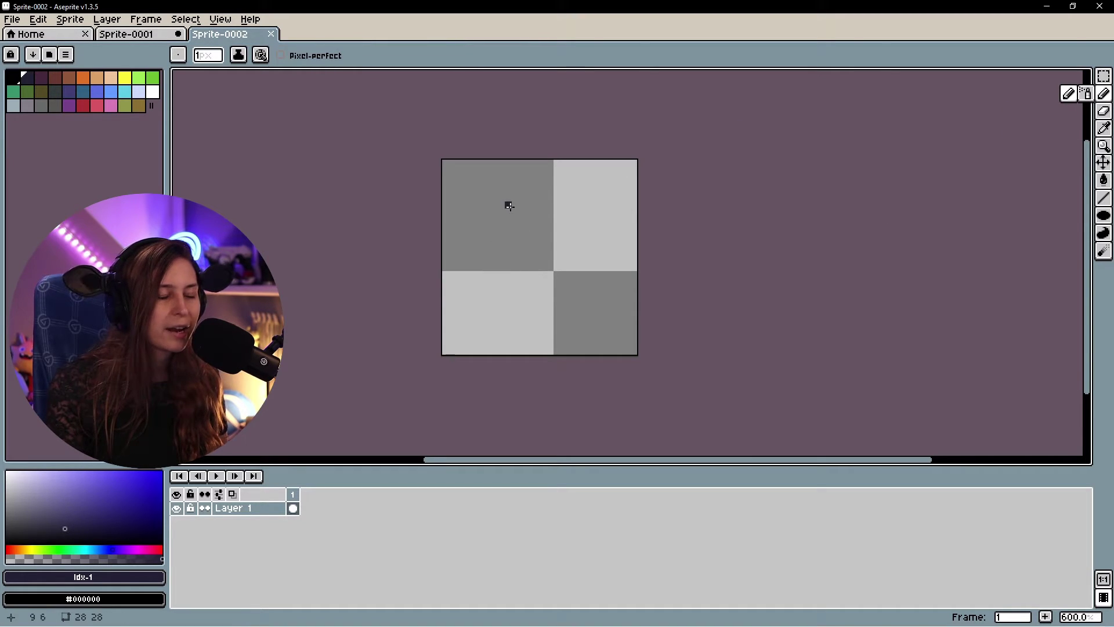
pyautogui.press('0')
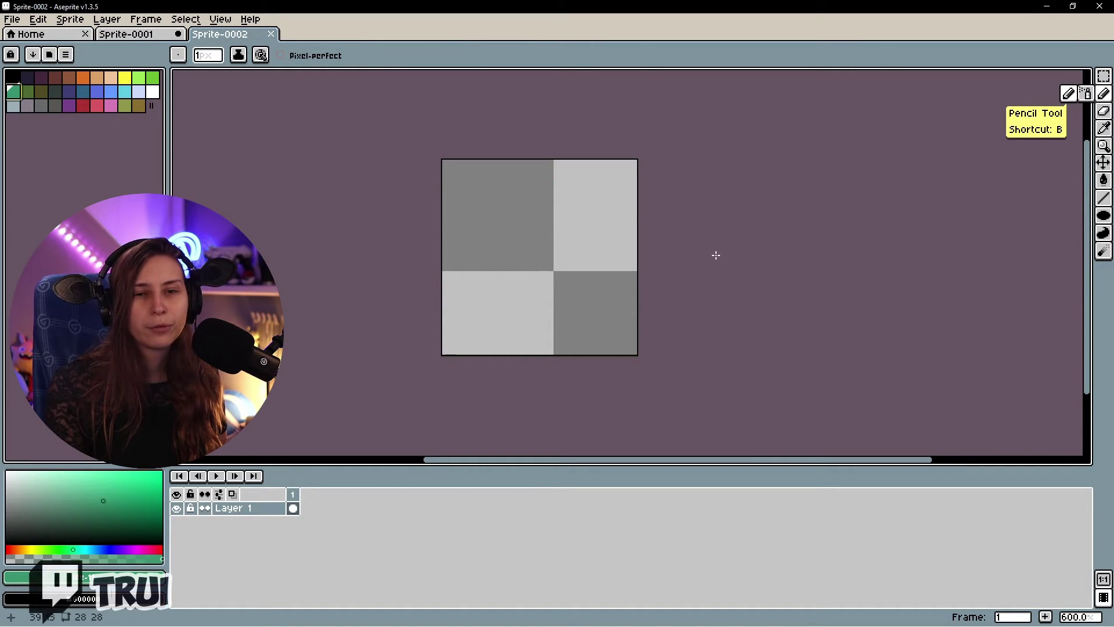
pyautogui.moveTo(684, 241)
pyautogui.mouseDown()
pyautogui.moveTo(823, 248)
pyautogui.moveTo(806, 230)
pyautogui.mouseUp()
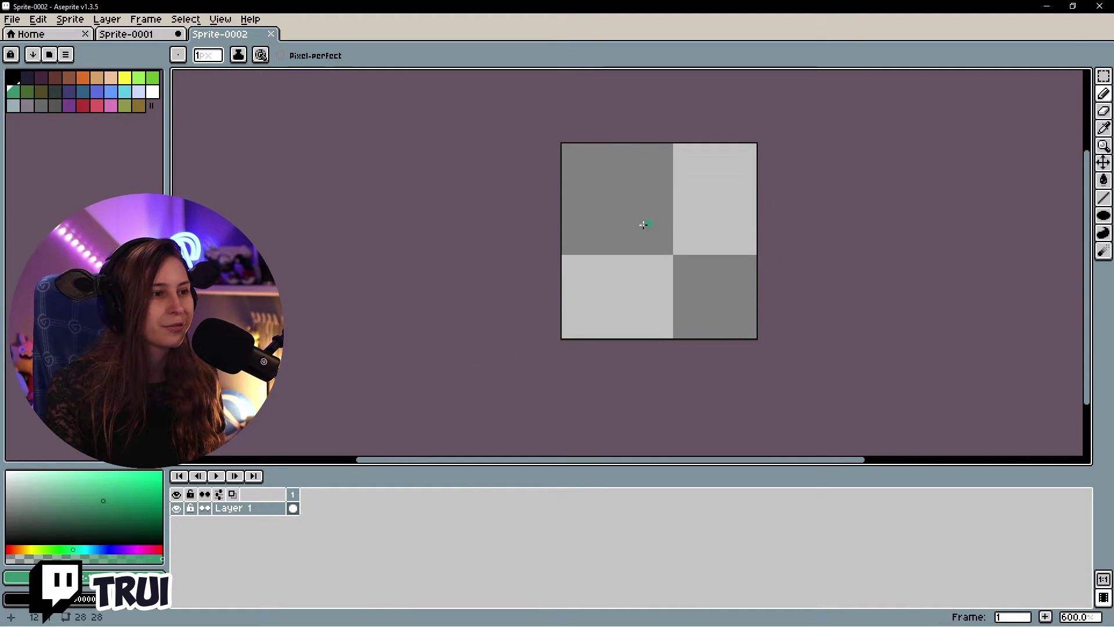
pyautogui.hscroll(1, 696, 248)
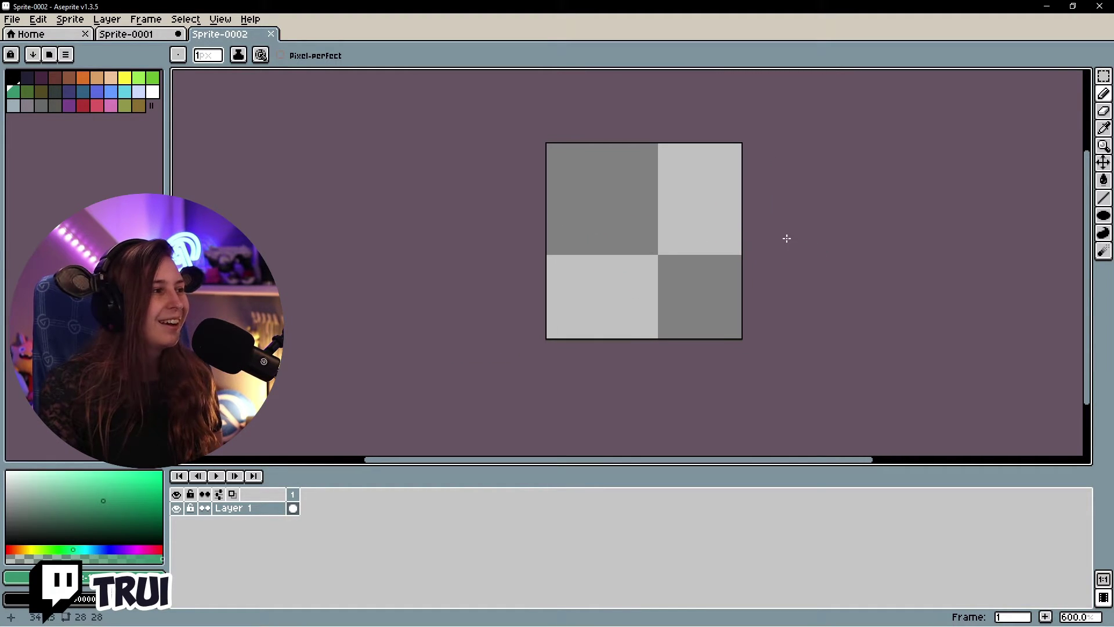
pyautogui.click(135, 34)
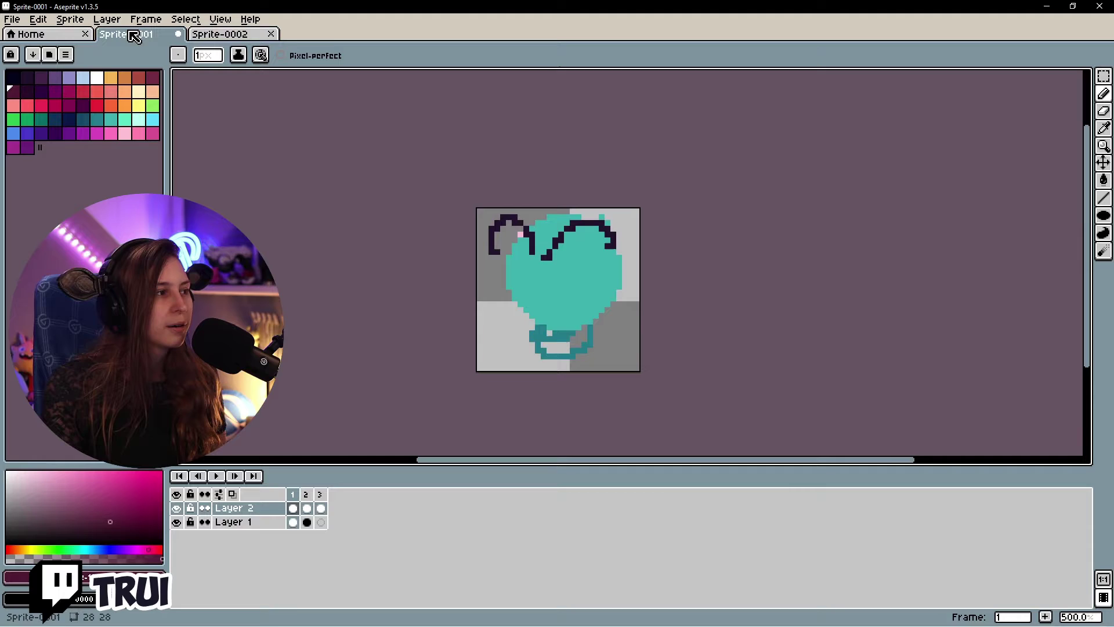
pyautogui.hotkey('ctrl', 'Tab')
# Load the teal blob's palette file into the new sprite's palette
pyautogui.click(66, 54)
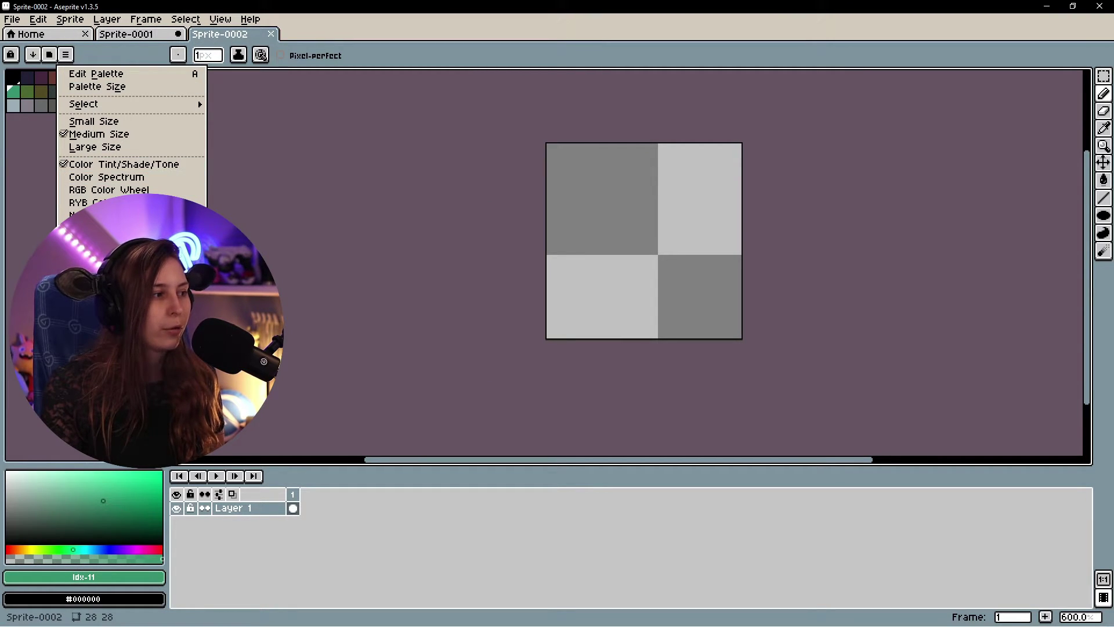
pyautogui.click(93, 262)
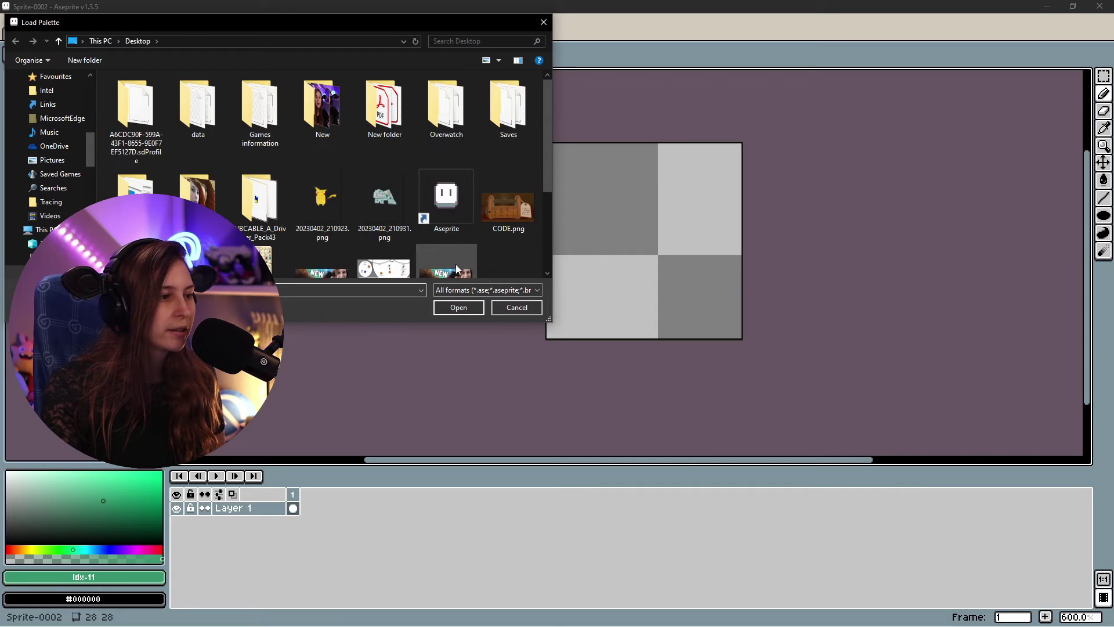
pyautogui.scroll(-2, 549, 172)
pyautogui.press('Return')
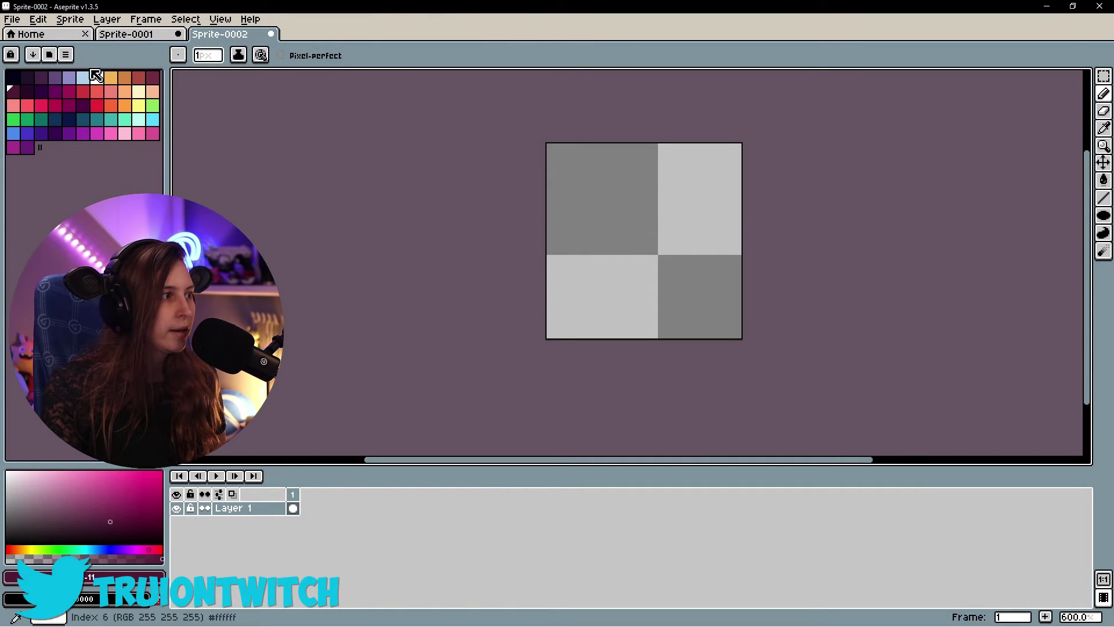
# Start creating another new sprite from the File menu
pyautogui.click(72, 57)
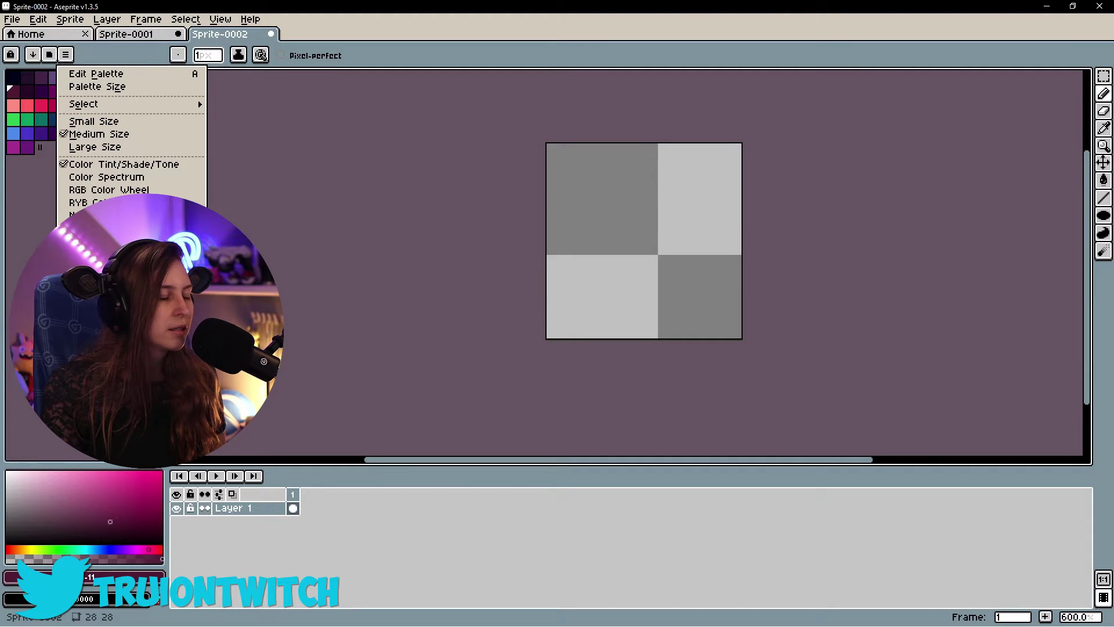
pyautogui.press('Escape')
pyautogui.click(12, 19)
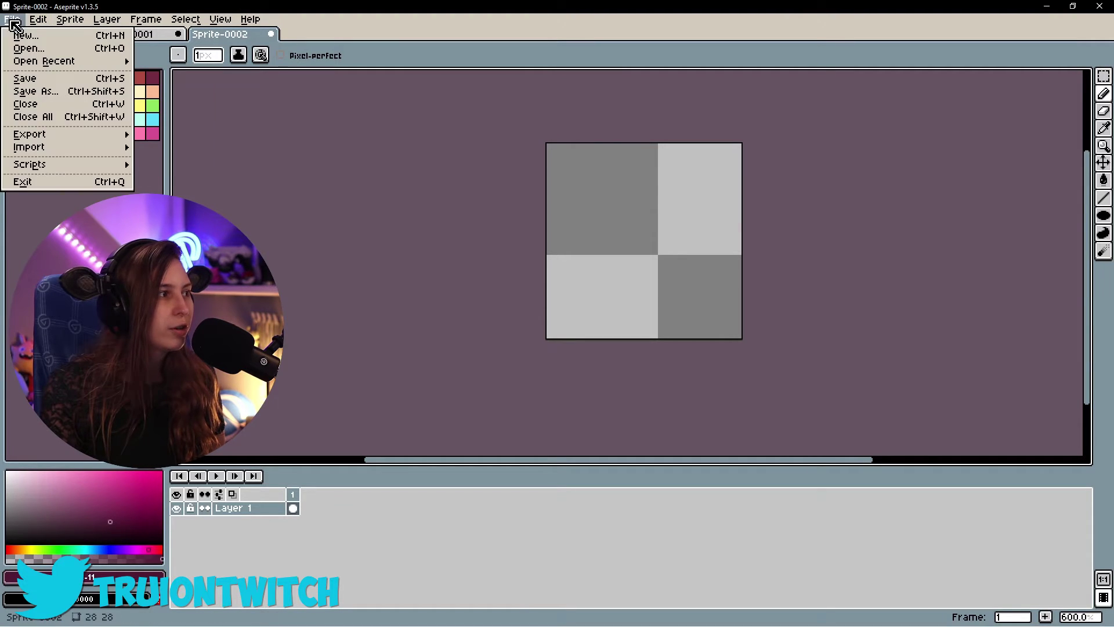
pyautogui.click(22, 35)
# Create the 28×28 sprite and pencil a large dark purple arc across it
pyautogui.click(523, 425)
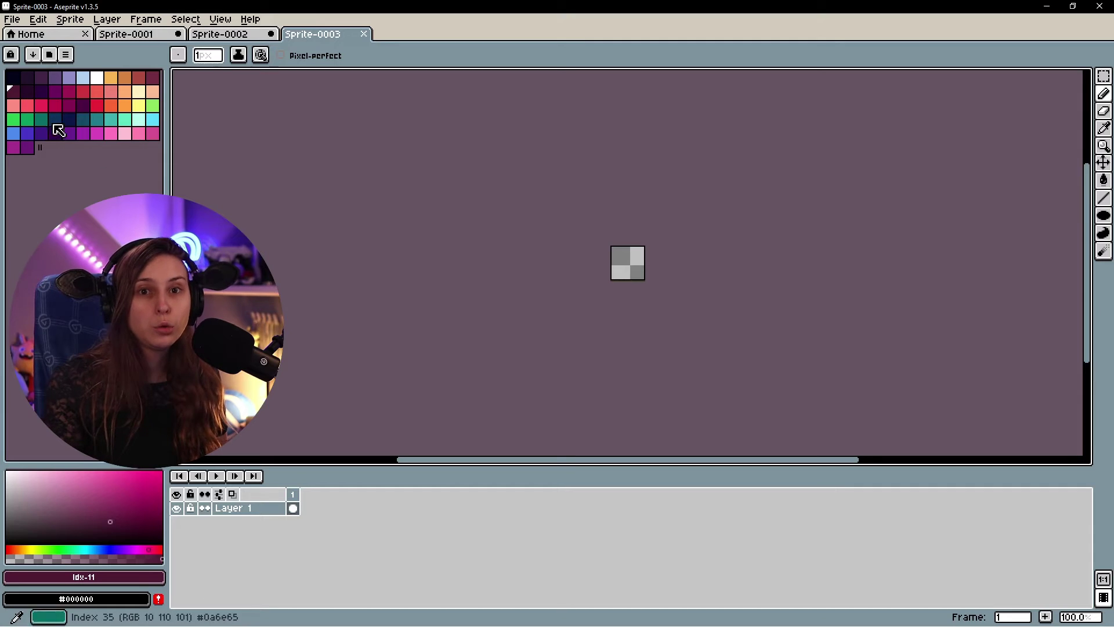
pyautogui.scroll(6, 638, 263)
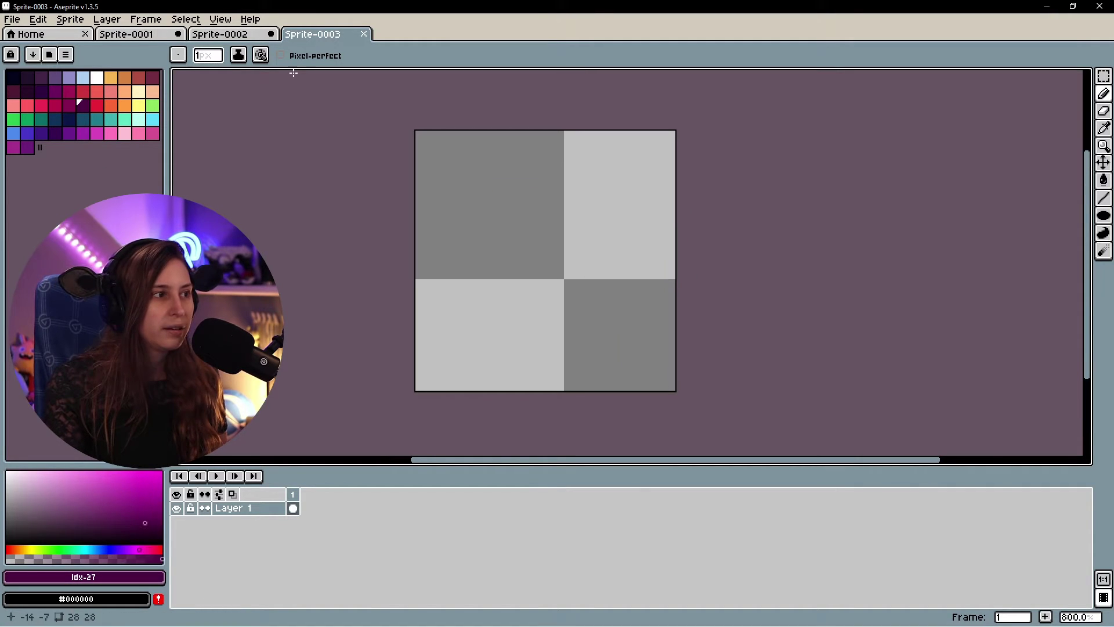
pyautogui.moveTo(447, 247)
pyautogui.mouseDown()
pyautogui.moveTo(544, 153)
pyautogui.moveTo(643, 230)
pyautogui.moveTo(643, 293)
pyautogui.mouseUp()
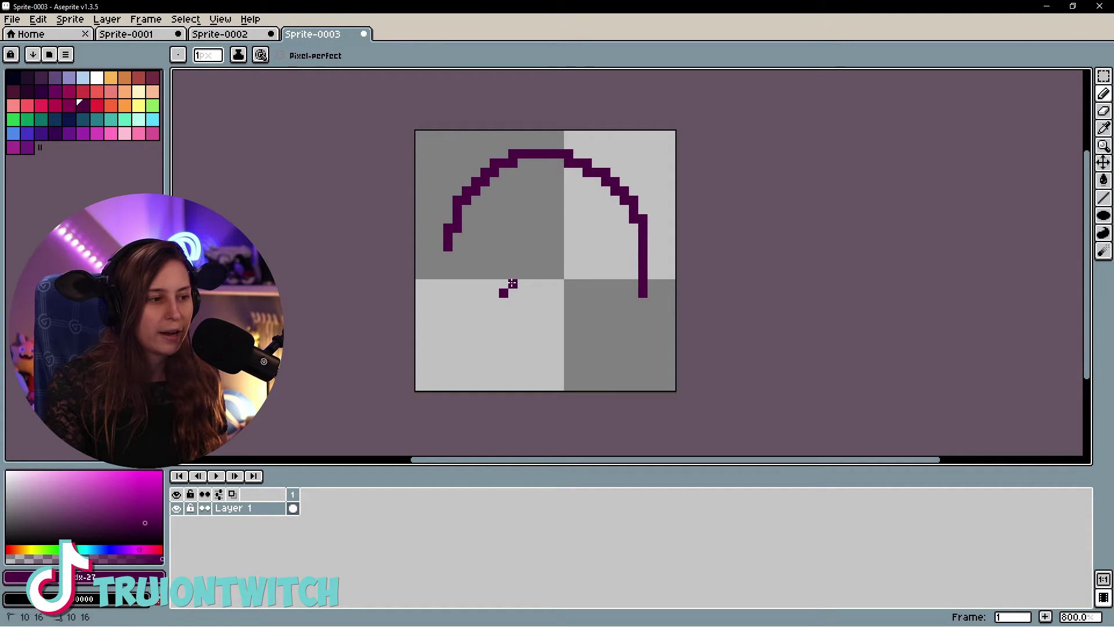
# Undo the stray pixel, draw a small arc below, and enable Pixel-perfect
pyautogui.hotkey('ctrl', 'z')
pyautogui.moveTo(549, 264); pyautogui.dragTo(556, 264)
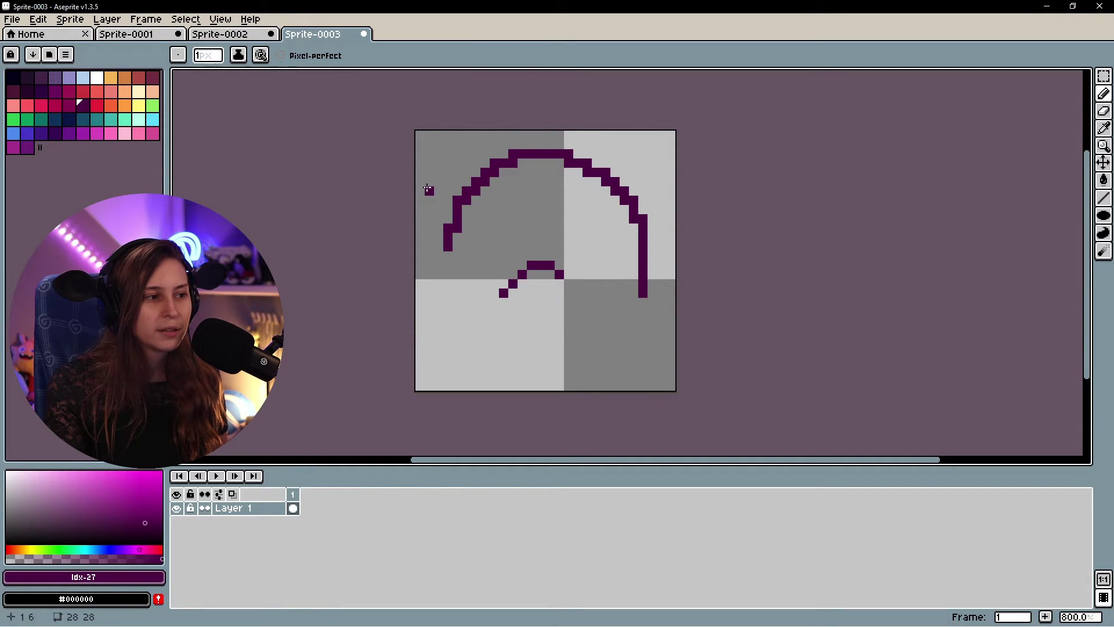
pyautogui.click(281, 55)
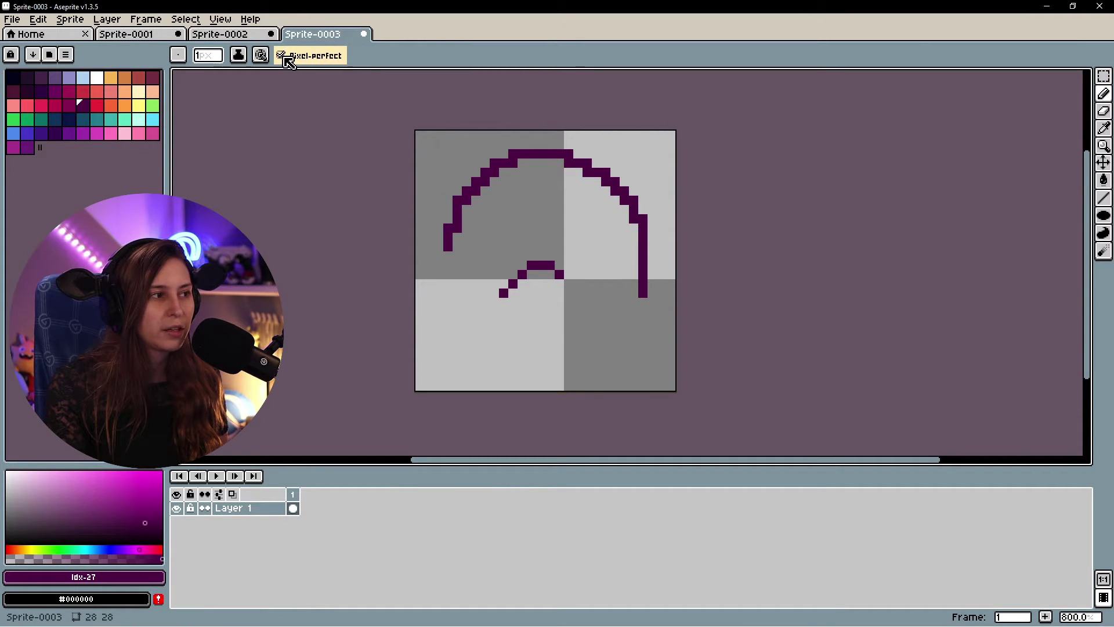
# Draw the curled dark purple outline of the shrimp body under the arch
pyautogui.click(522, 349)
pyautogui.hotkey('ctrl', 'z')
pyautogui.moveTo(540, 311)
pyautogui.mouseDown()
pyautogui.moveTo(607, 331)
pyautogui.moveTo(615, 279)
pyautogui.moveTo(580, 217)
pyautogui.moveTo(525, 216)
pyautogui.moveTo(501, 238)
pyautogui.moveTo(554, 226)
pyautogui.moveTo(545, 242)
pyautogui.moveTo(572, 221)
pyautogui.moveTo(606, 256)
pyautogui.moveTo(575, 325)
pyautogui.mouseUp()
# With Pixel-perfect off, fill the shrimp body purple and add a black eye
pyautogui.click(281, 55)
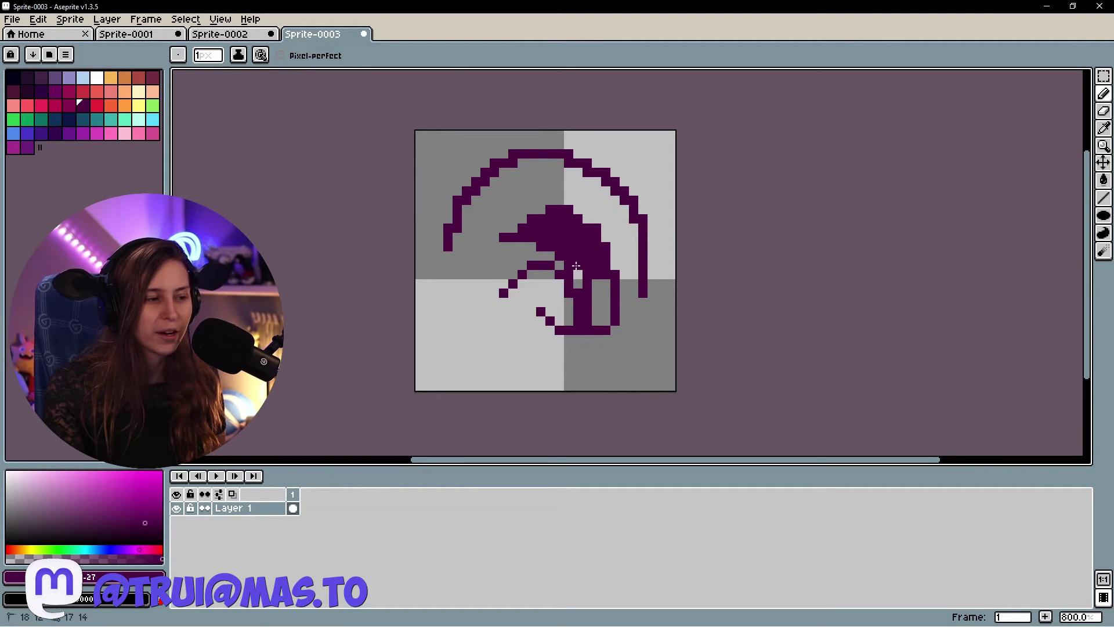
pyautogui.click(13, 76)
pyautogui.click(559, 228)
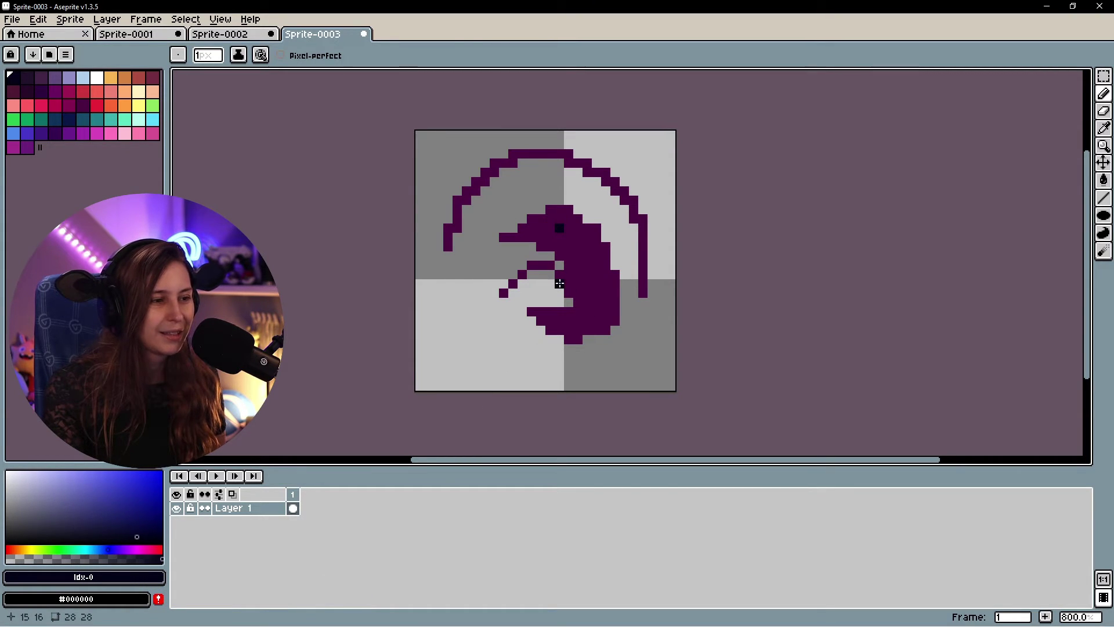
# Pick the lighter purple swatch 47 for the shrimp's head highlights
pyautogui.click(55, 133)
pyautogui.scroll(-1, 699, 308)
pyautogui.moveTo(699, 308)
pyautogui.mouseDown()
pyautogui.moveTo(672, 368)
pyautogui.moveTo(673, 299)
pyautogui.mouseUp()
pyautogui.scroll(5, 640, 314)
pyautogui.scroll(-4, 898, 352)
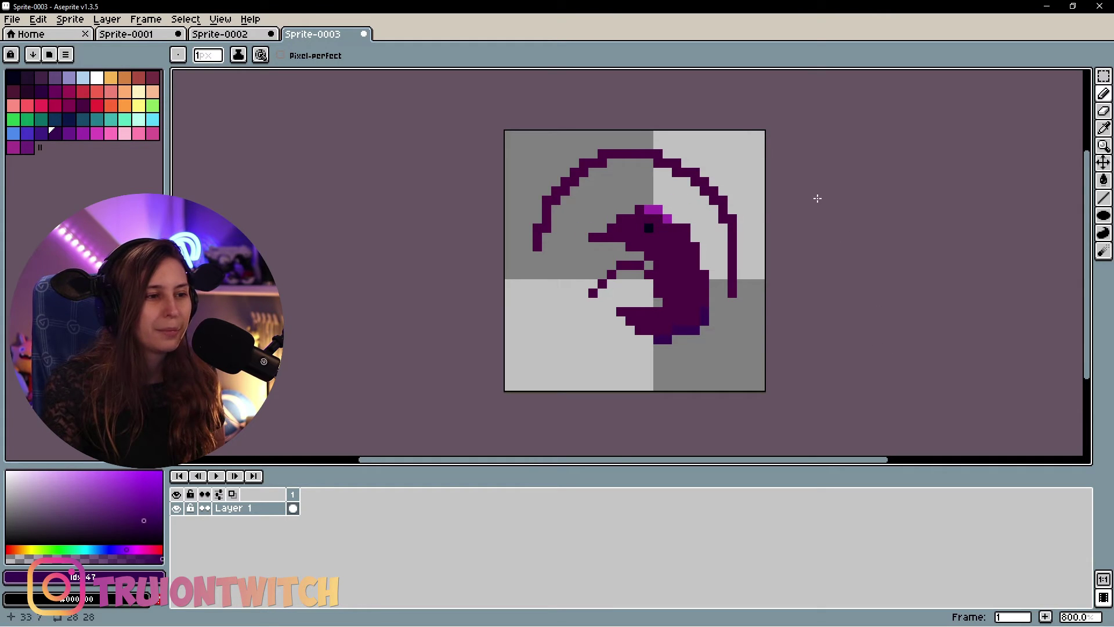
pyautogui.moveTo(818, 198); pyautogui.dragTo(827, 210)
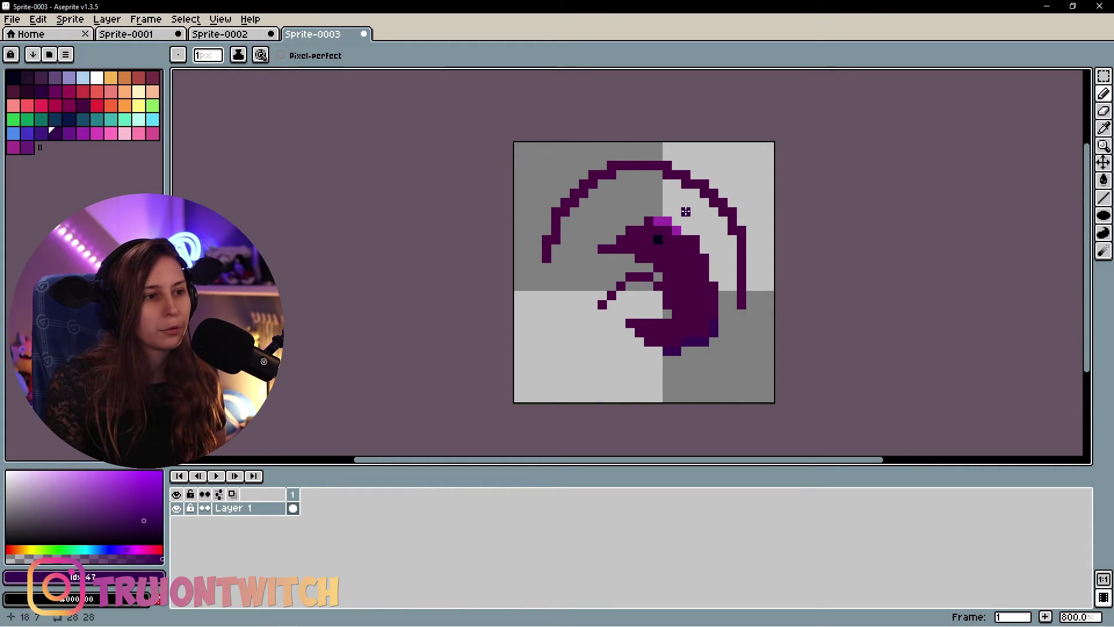
pyautogui.scroll(-1, 781, 174)
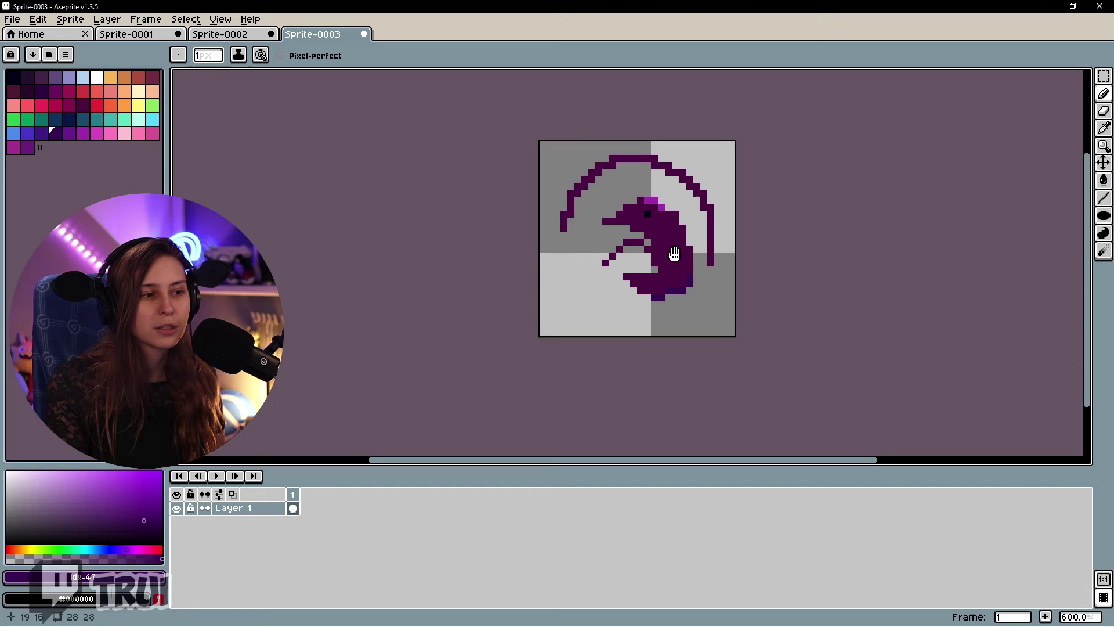
# Pencil a dark purple loop with a line beneath it at the lower left, beside the shrimp
pyautogui.scroll(1, 687, 256)
pyautogui.click(498, 290)
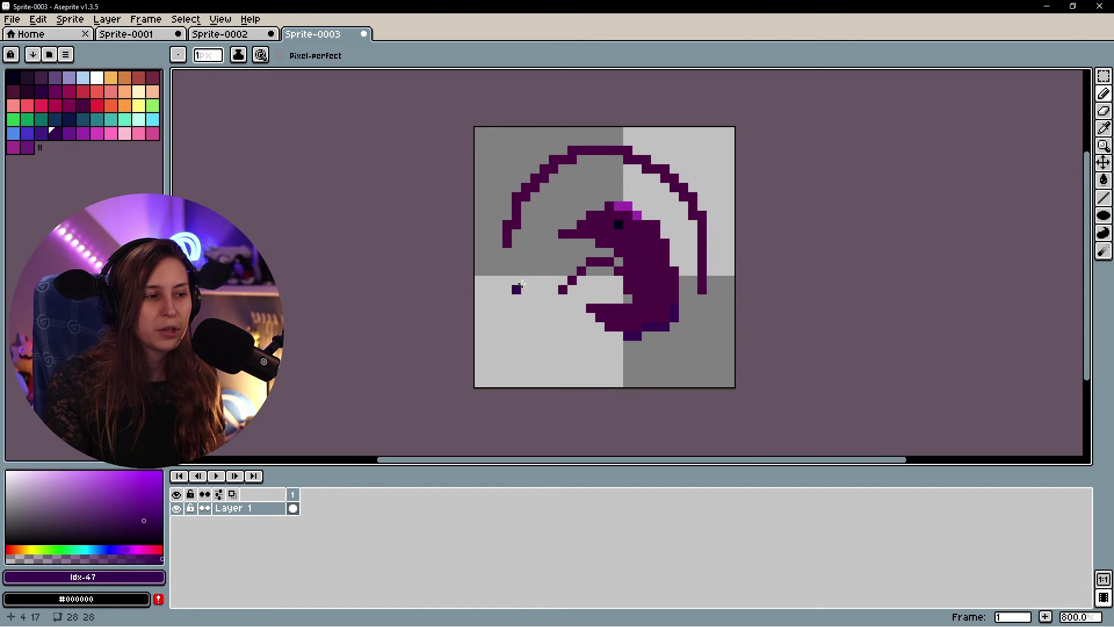
pyautogui.moveTo(525, 268)
pyautogui.mouseDown()
pyautogui.moveTo(510, 265)
pyautogui.moveTo(526, 282)
pyautogui.mouseUp()
pyautogui.moveTo(499, 325)
pyautogui.mouseDown()
pyautogui.moveTo(498, 363)
pyautogui.moveTo(529, 361)
pyautogui.moveTo(478, 342)
pyautogui.moveTo(497, 367)
pyautogui.moveTo(481, 396)
pyautogui.moveTo(526, 383)
pyautogui.mouseUp()
pyautogui.scroll(3, 577, 351)
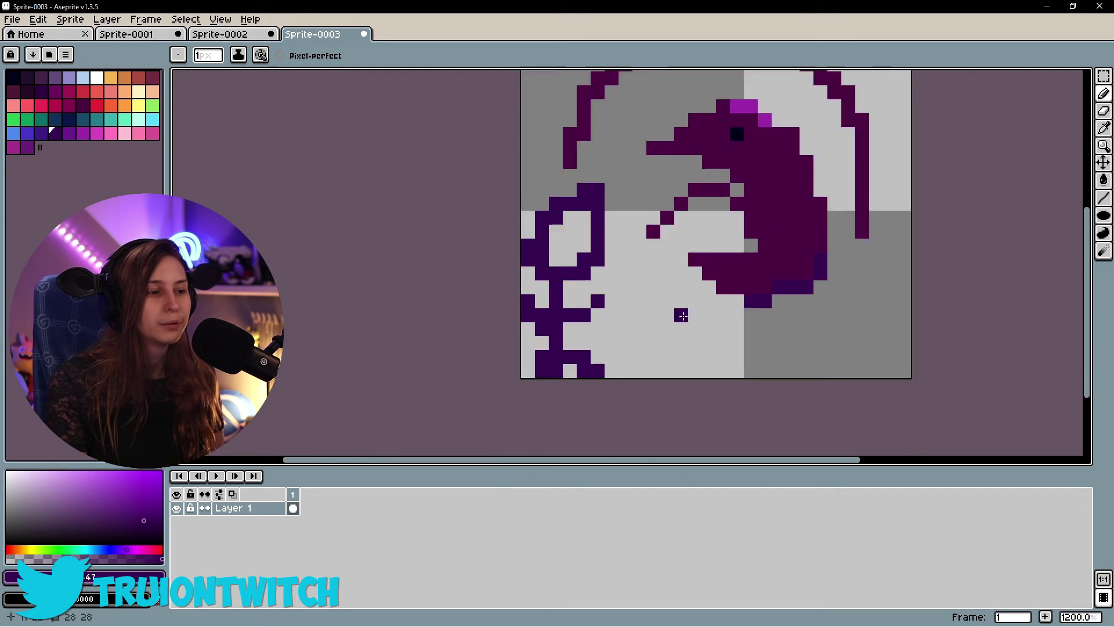
pyautogui.scroll(-4, 643, 350)
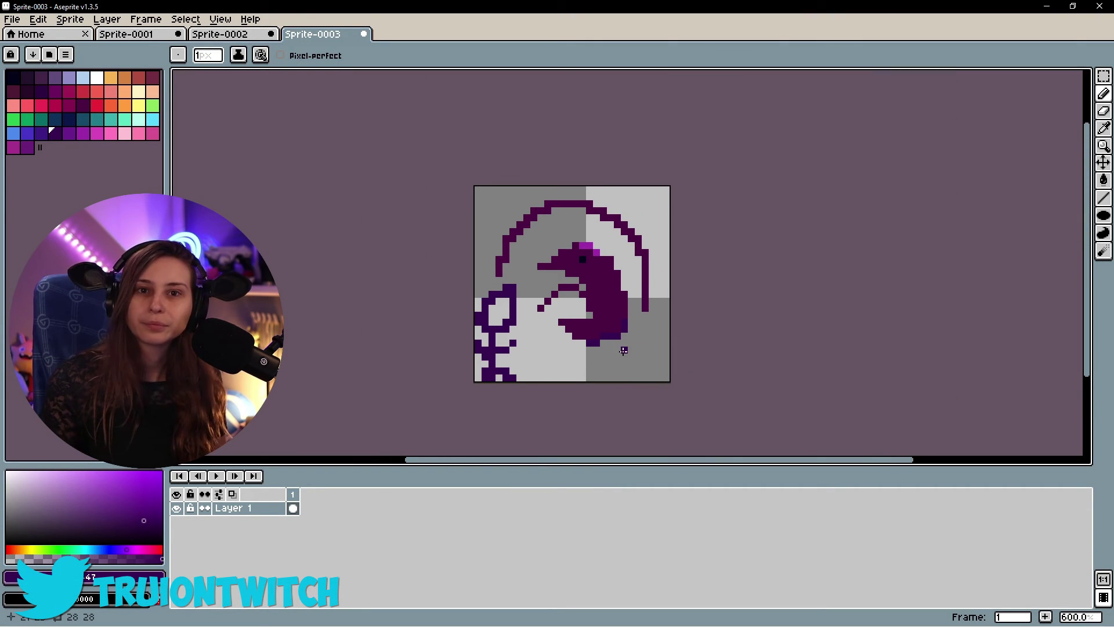